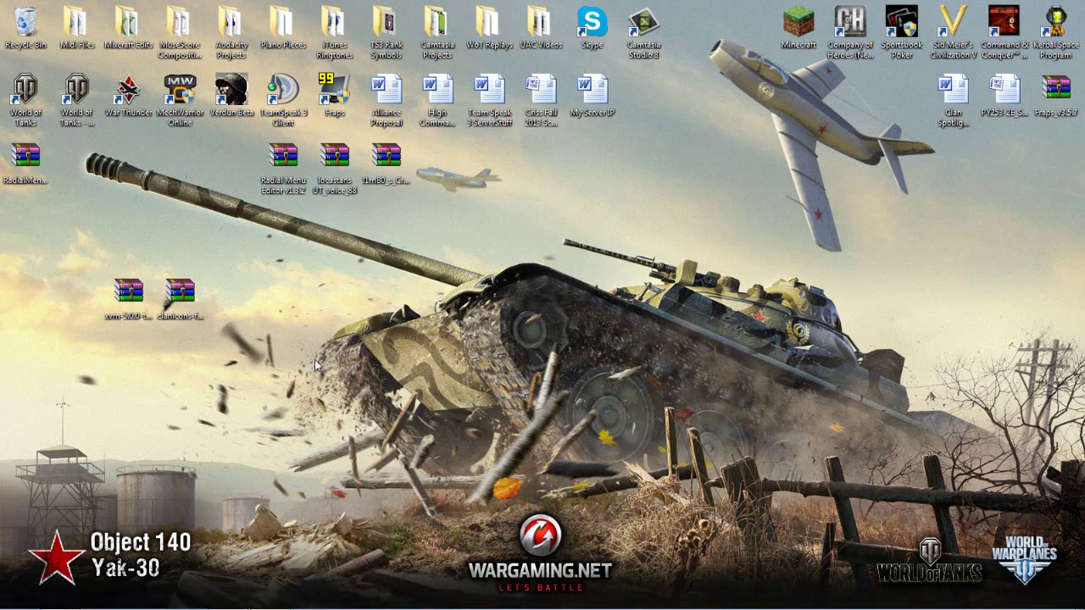
# - Switch to Firefox and review the XVM mod and regional clan icon archives on the wot-xvm downloads page
pyautogui.click(59, 604)
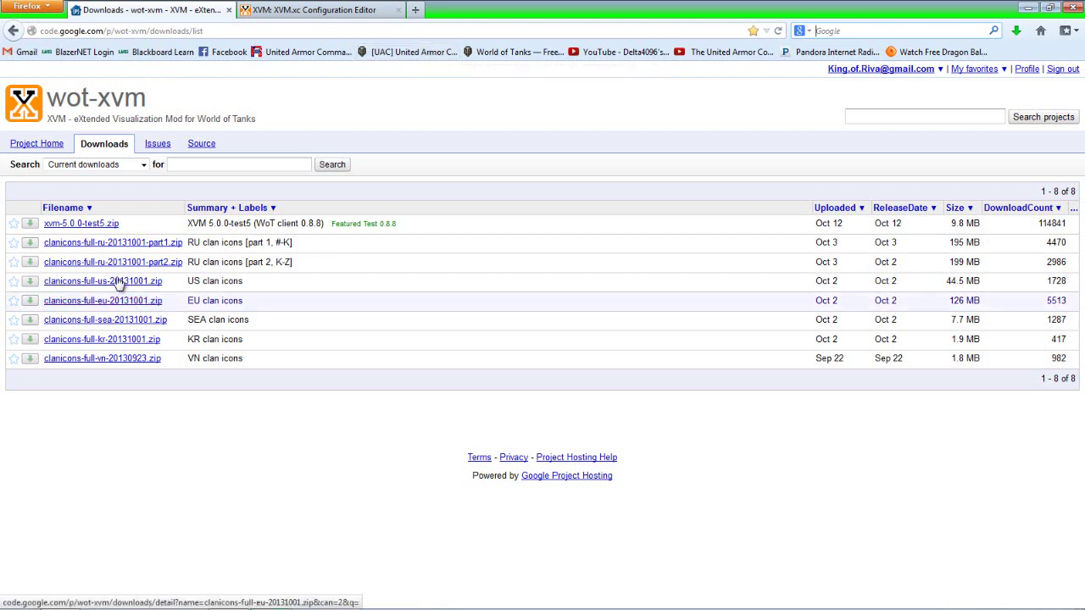
pyautogui.click(82, 225)
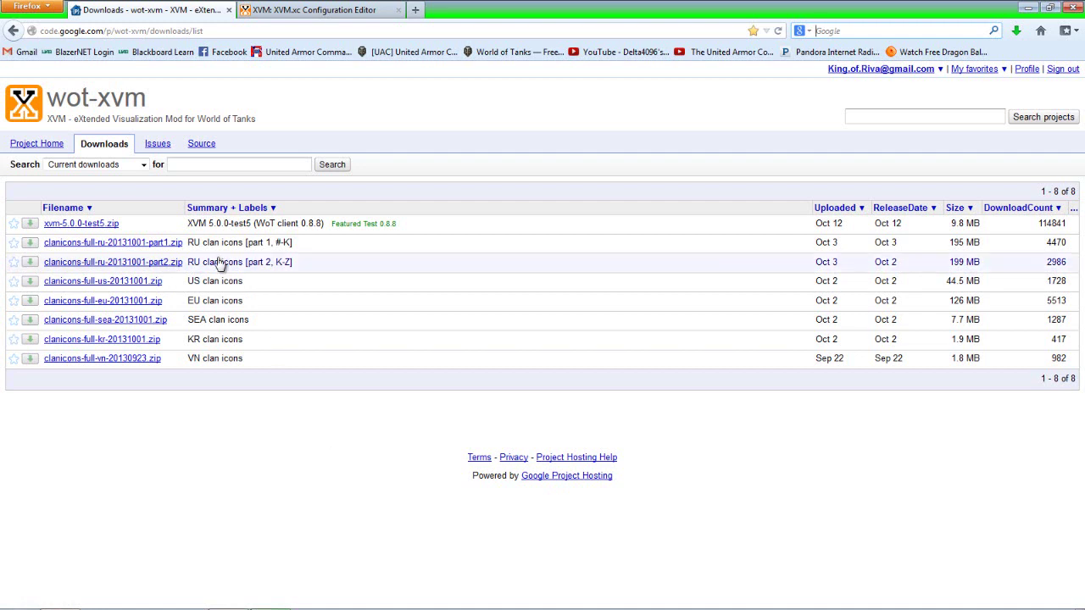
pyautogui.click(89, 242)
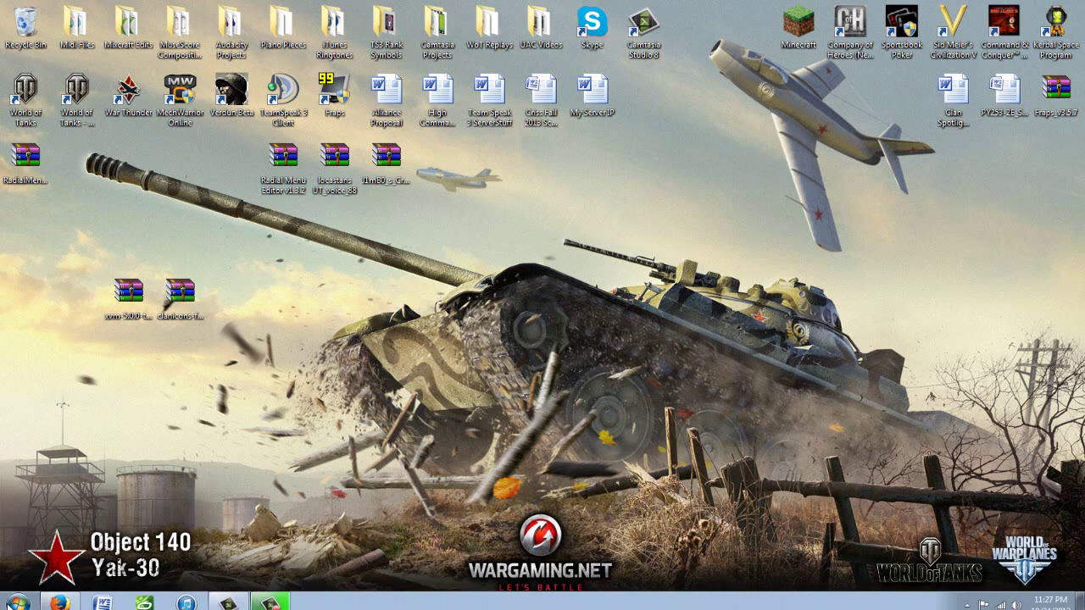
# - Open C:\Games\World_of_Tanks\res_mods in a file window docked to one half of the screen
pyautogui.click(17, 598)
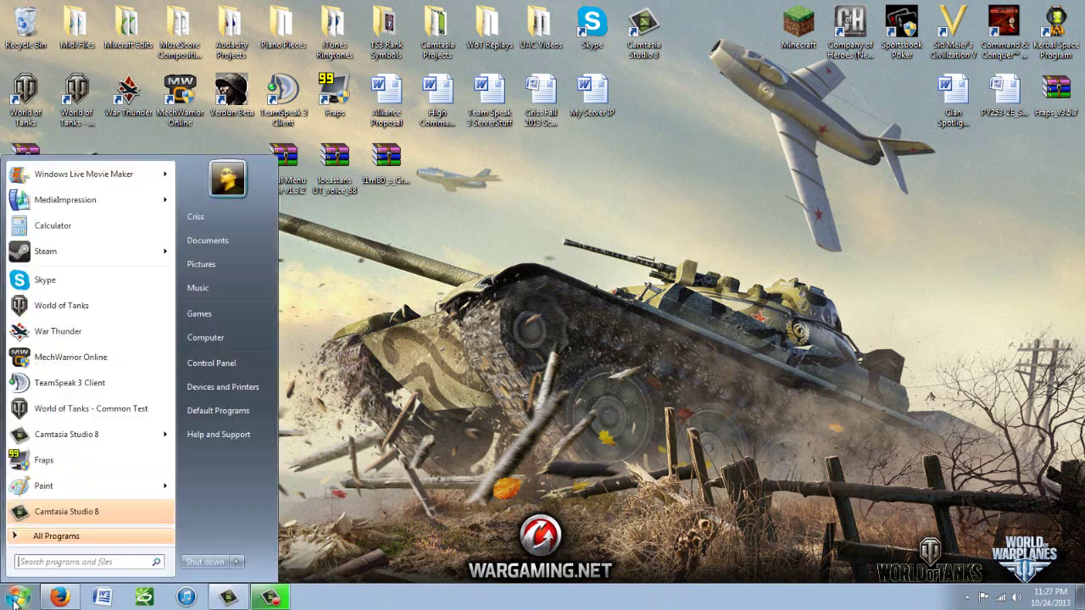
pyautogui.click(224, 336)
pyautogui.press('super+Right')
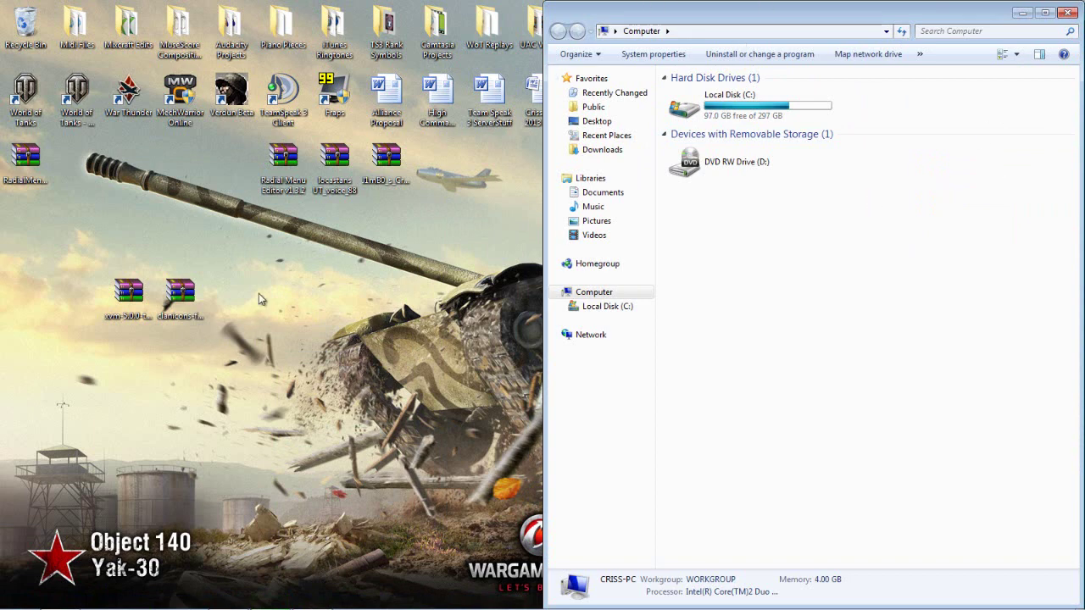
pyautogui.doubleClick(733, 100)
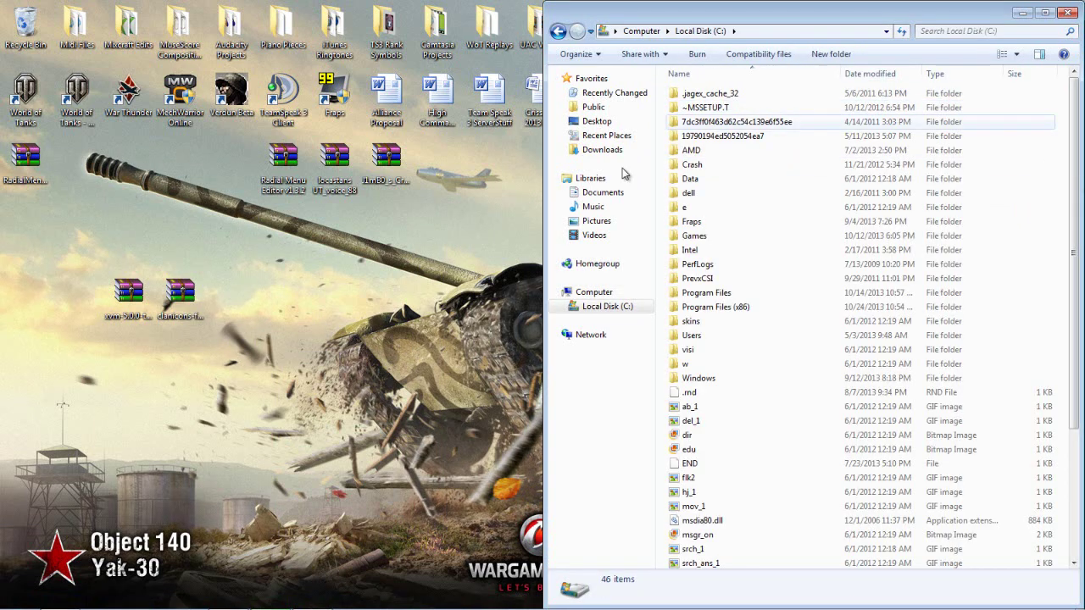
pyautogui.doubleClick(713, 244)
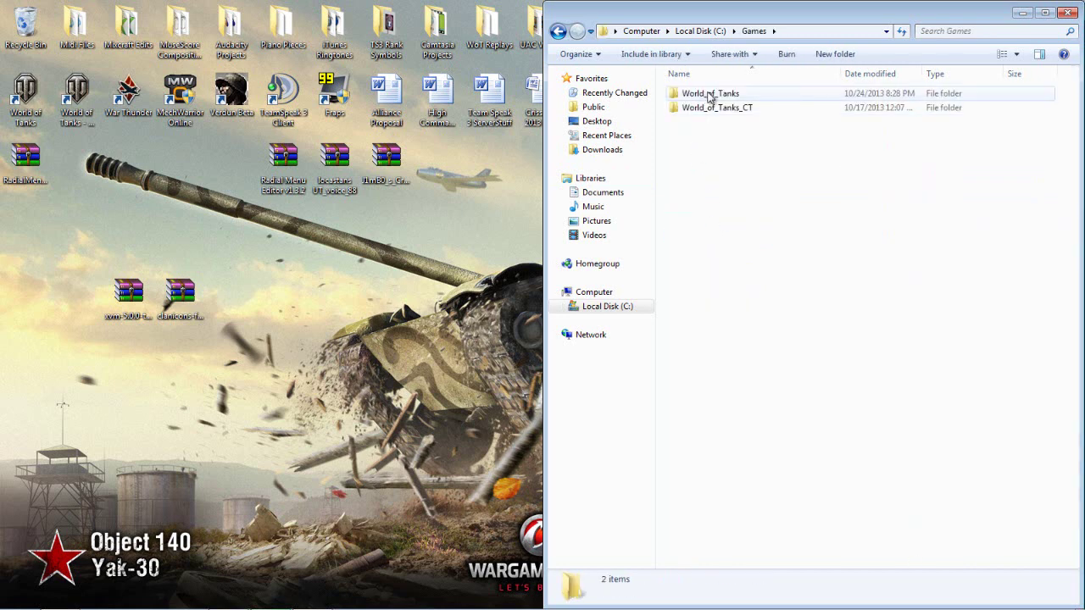
pyautogui.doubleClick(711, 96)
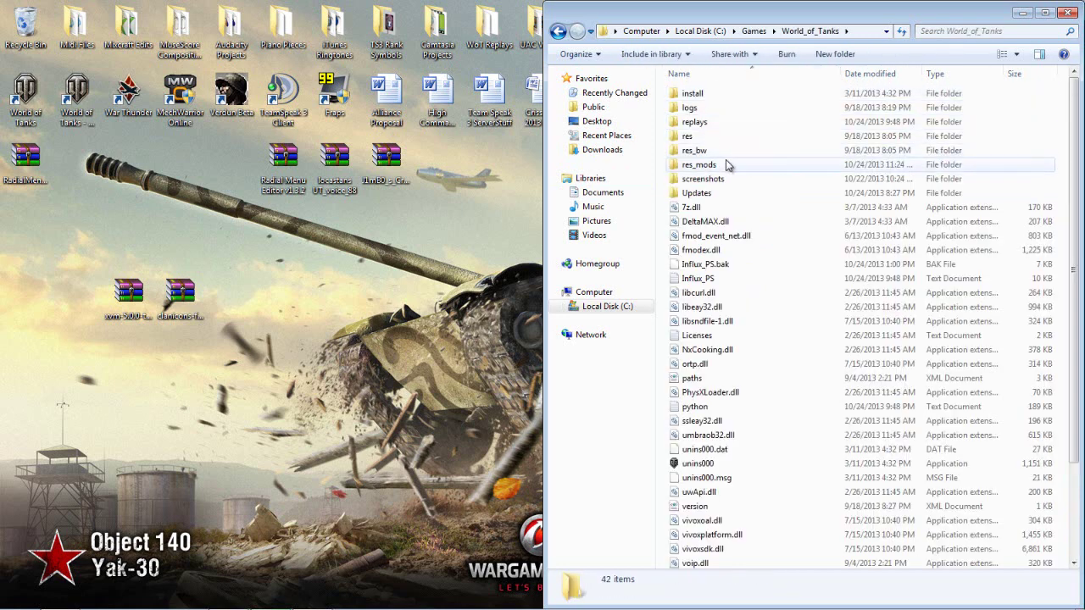
pyautogui.doubleClick(727, 165)
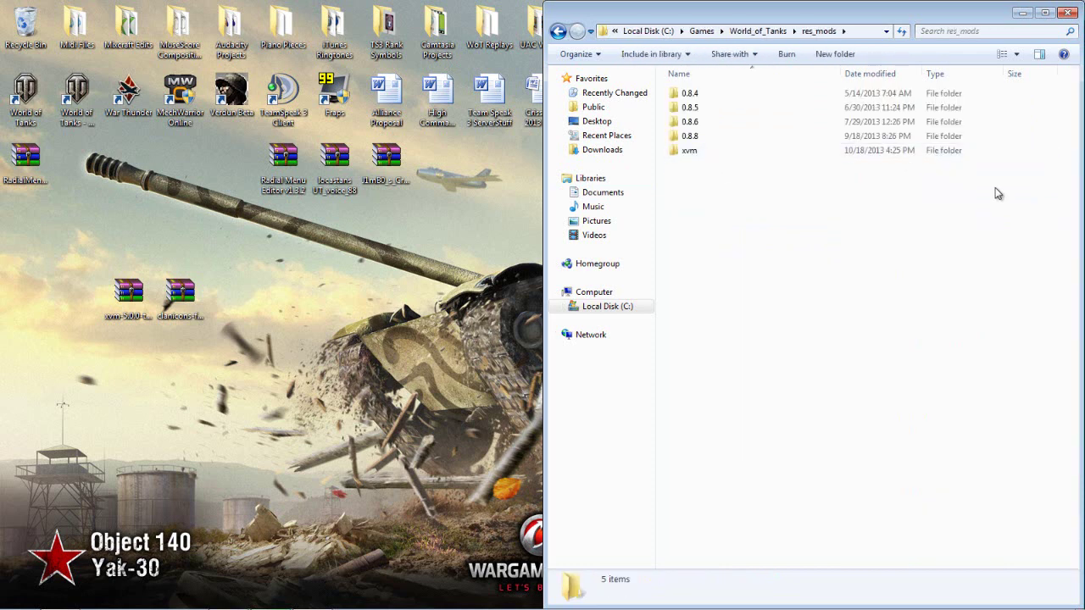
# - Open the xvm-5.0.0-test5 archive beside the file window, dismiss the licence reminder and enter the archive's res_mods folder
pyautogui.doubleClick(131, 301)
pyautogui.moveTo(551, 116); pyautogui.dragTo(3, 154)
pyautogui.click(350, 310)
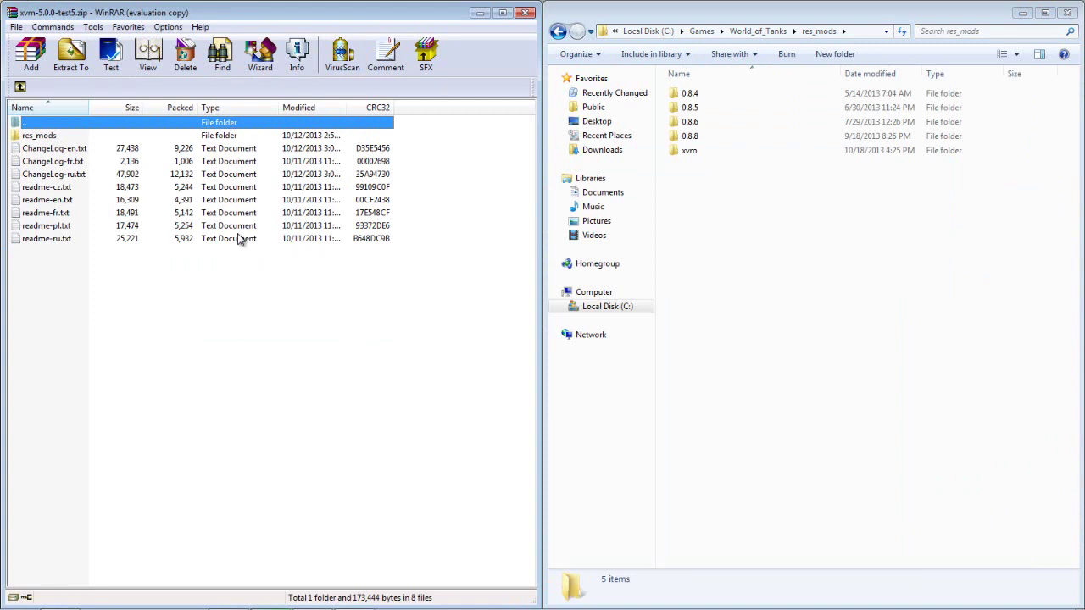
pyautogui.doubleClick(43, 140)
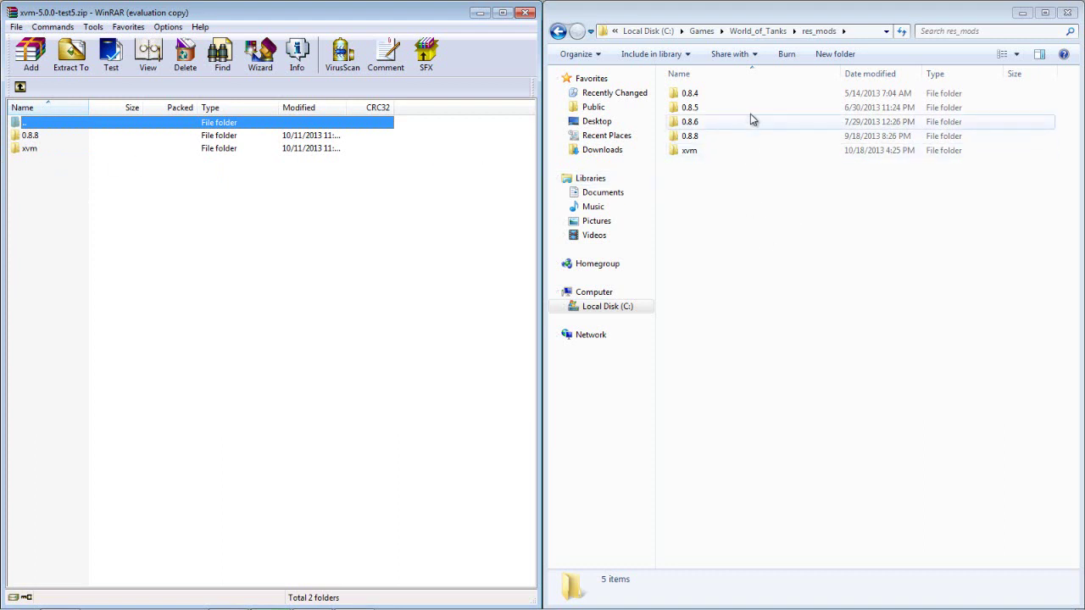
# - Create a new folder in the game's res_mods folder, discarding xvm as its name and keeping the default one
pyautogui.rightClick(787, 226)
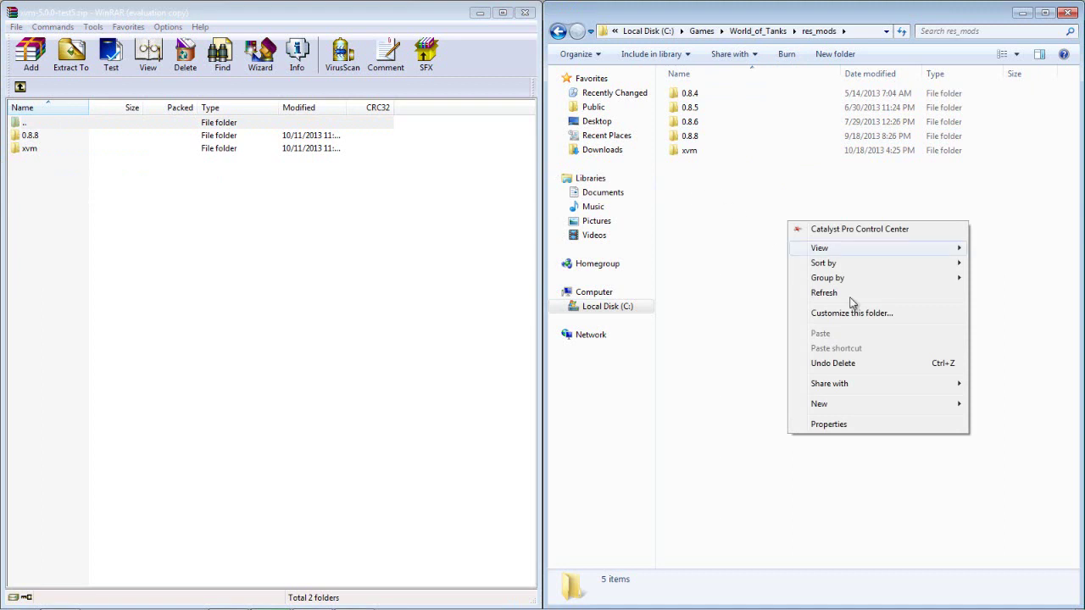
pyautogui.moveTo(859, 405)
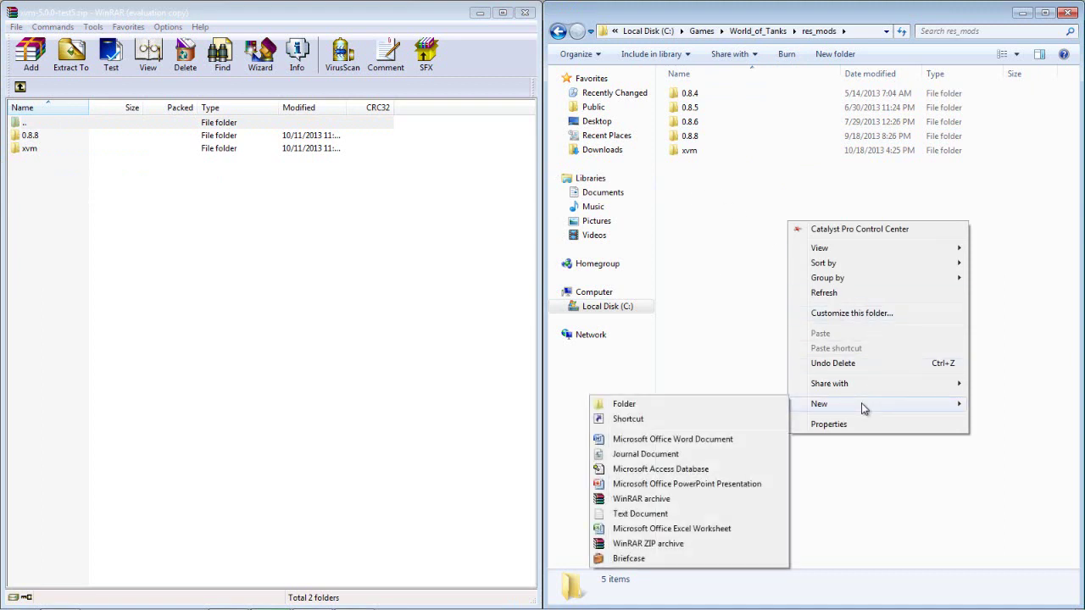
pyautogui.click(700, 406)
pyautogui.write('xvm')
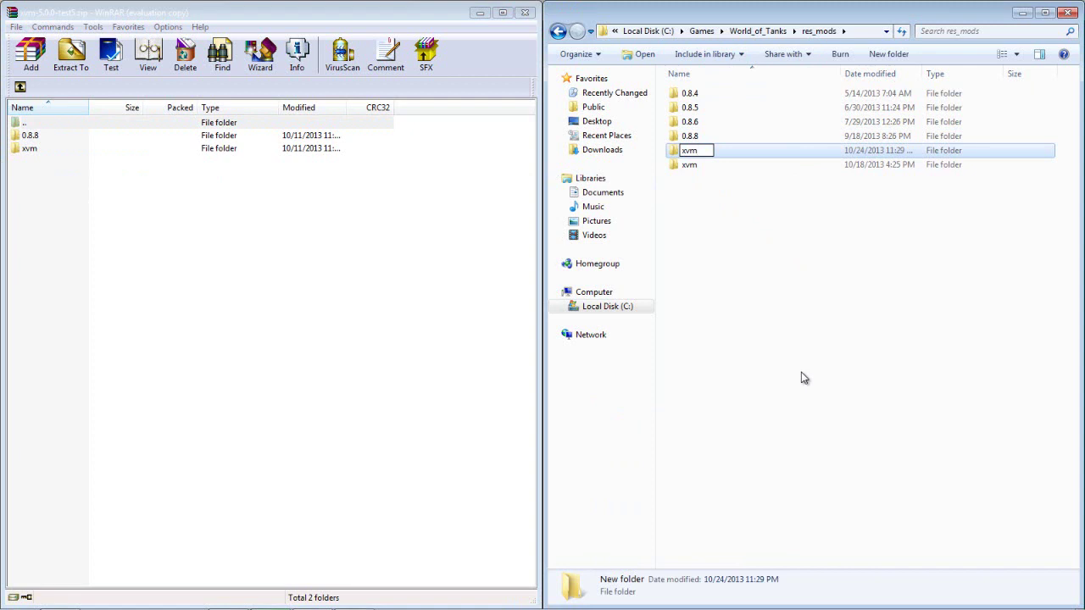
pyautogui.press('BackSpace')
pyautogui.press('BackSpace')
pyautogui.press('BackSpace')
pyautogui.press('Return')
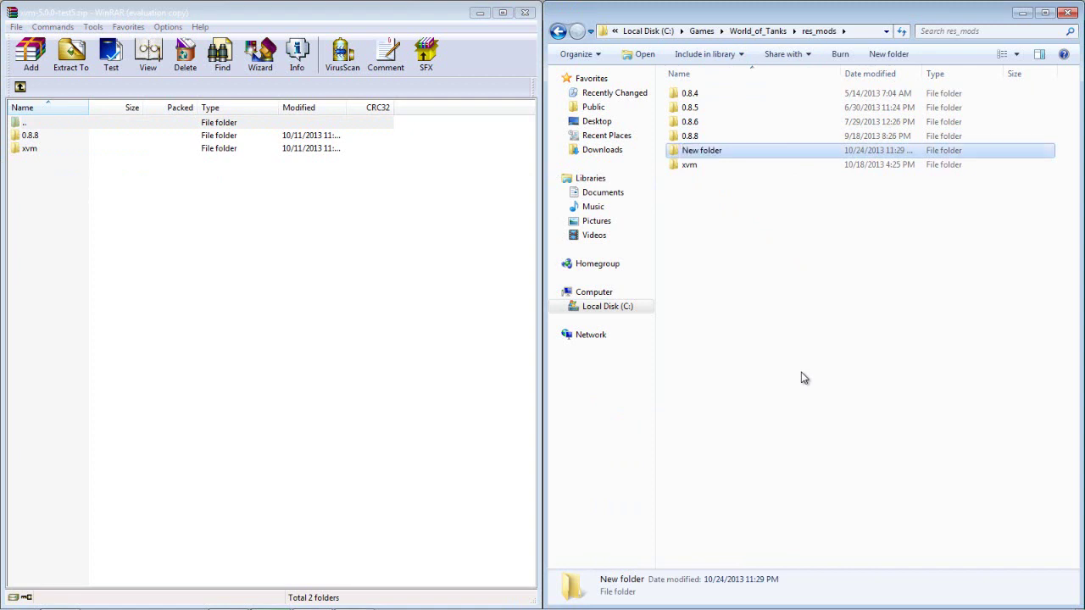
# - Delete the newly created folder from res_mods
pyautogui.rightClick(730, 148)
pyautogui.click(765, 425)
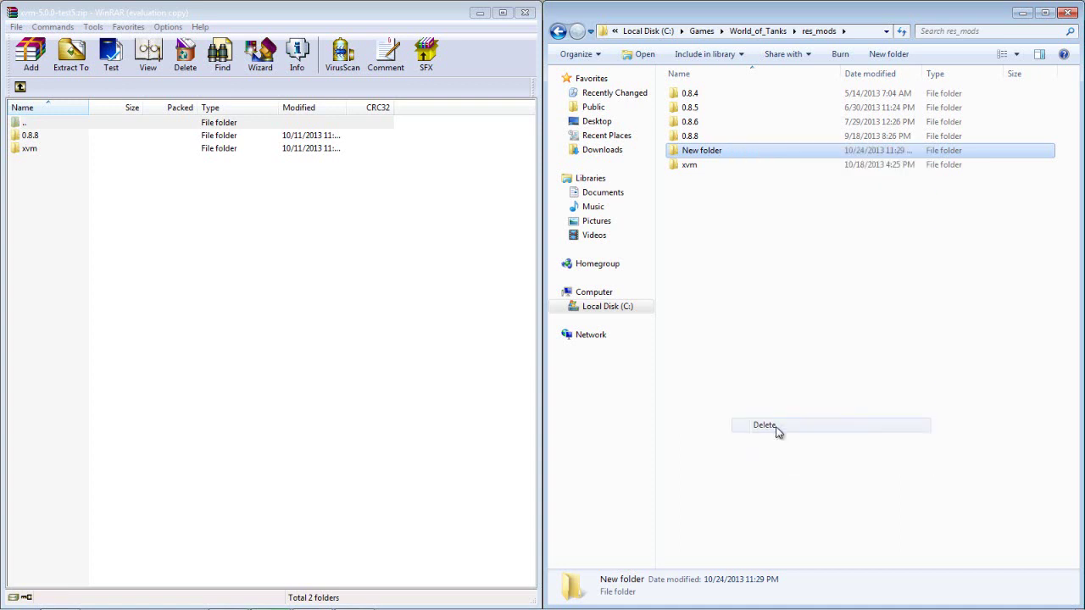
pyautogui.click(587, 365)
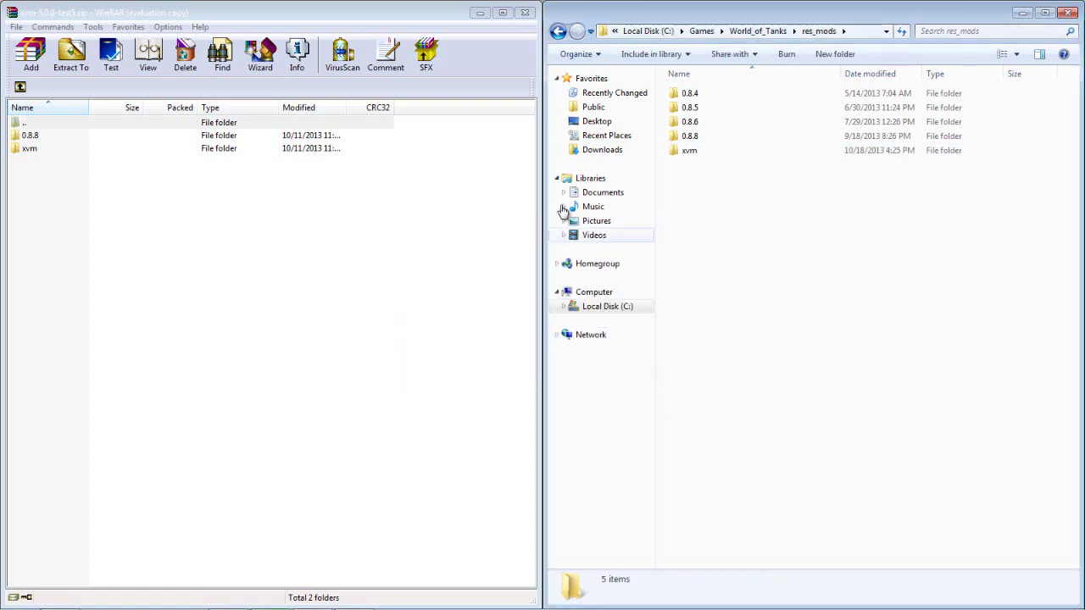
# - Try to copy the mods folder from the archive's xvm folder into the game's xvm folder, declining the folder merge
pyautogui.doubleClick(30, 149)
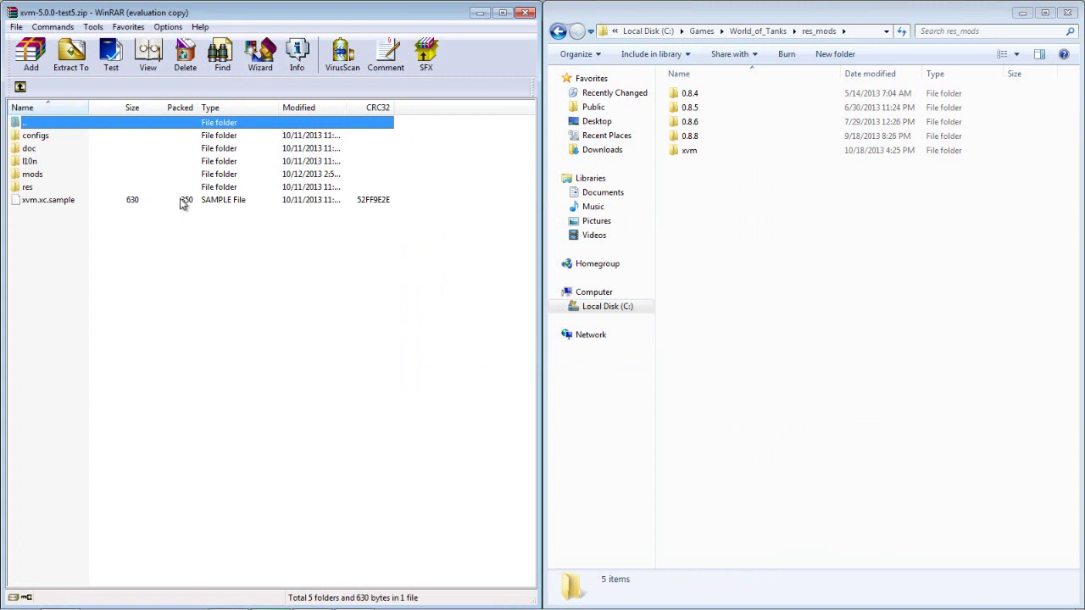
pyautogui.click(28, 175)
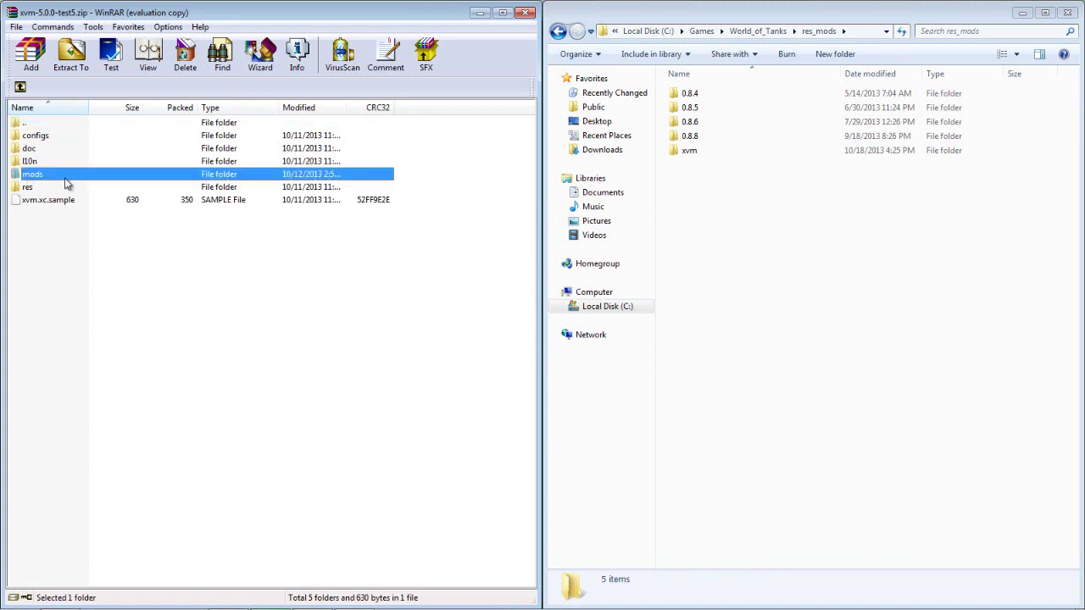
pyautogui.moveTo(28, 180); pyautogui.dragTo(688, 156)
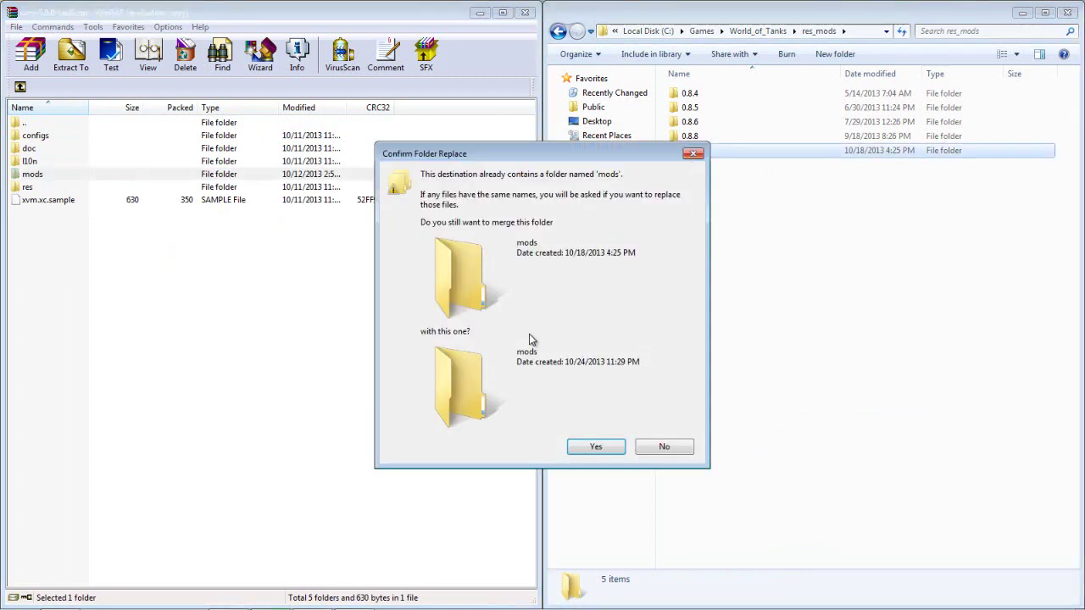
pyautogui.click(672, 448)
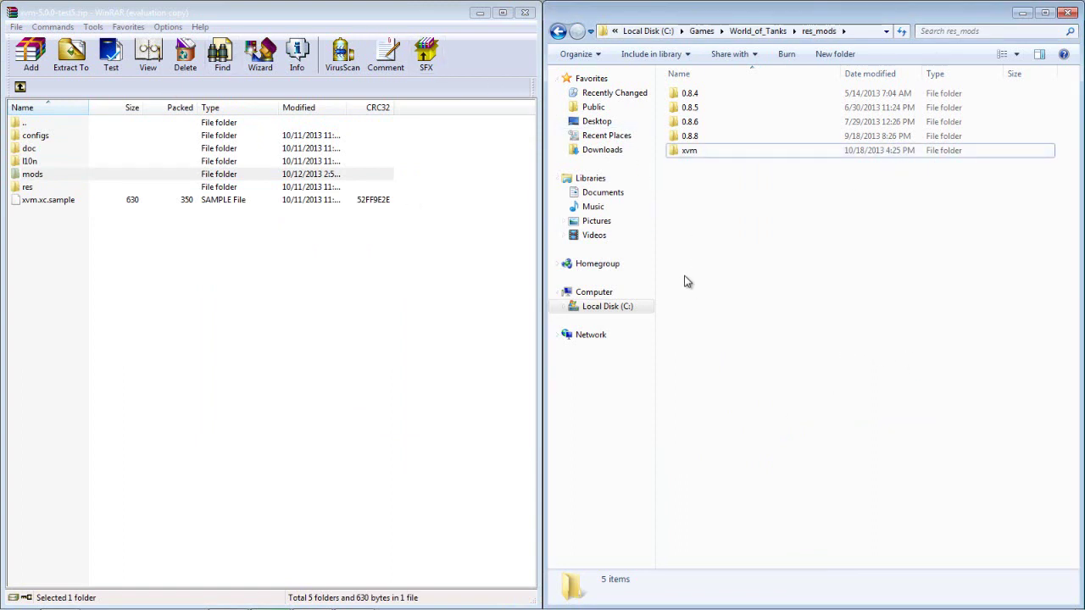
# - Compare the archive's 0.8.8 folder with the game's 0.8.8 folder, marking gui and scripts, and close the archive
pyautogui.click(21, 87)
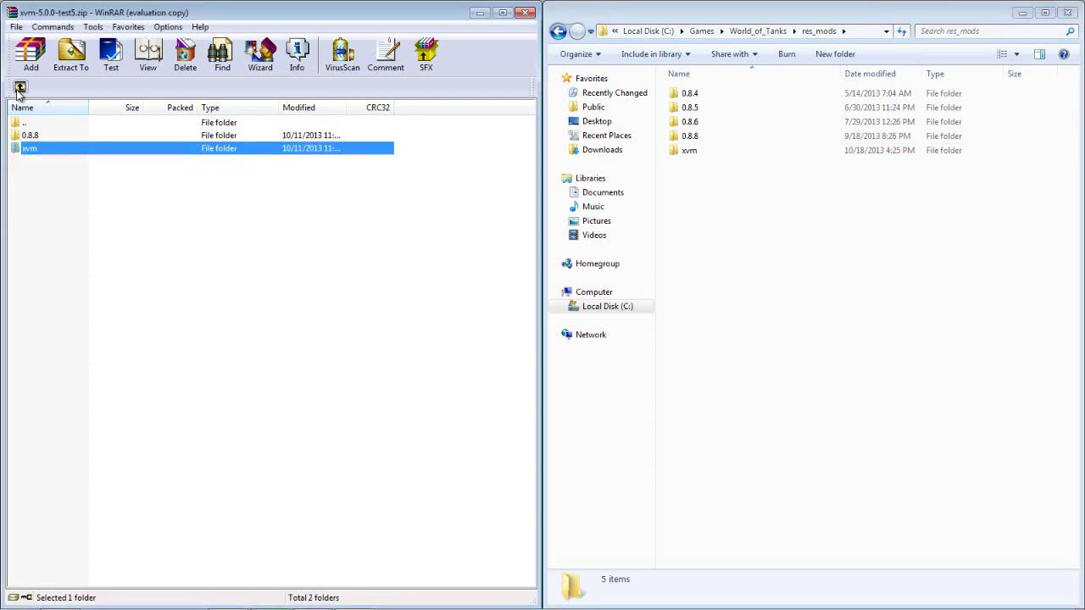
pyautogui.doubleClick(38, 147)
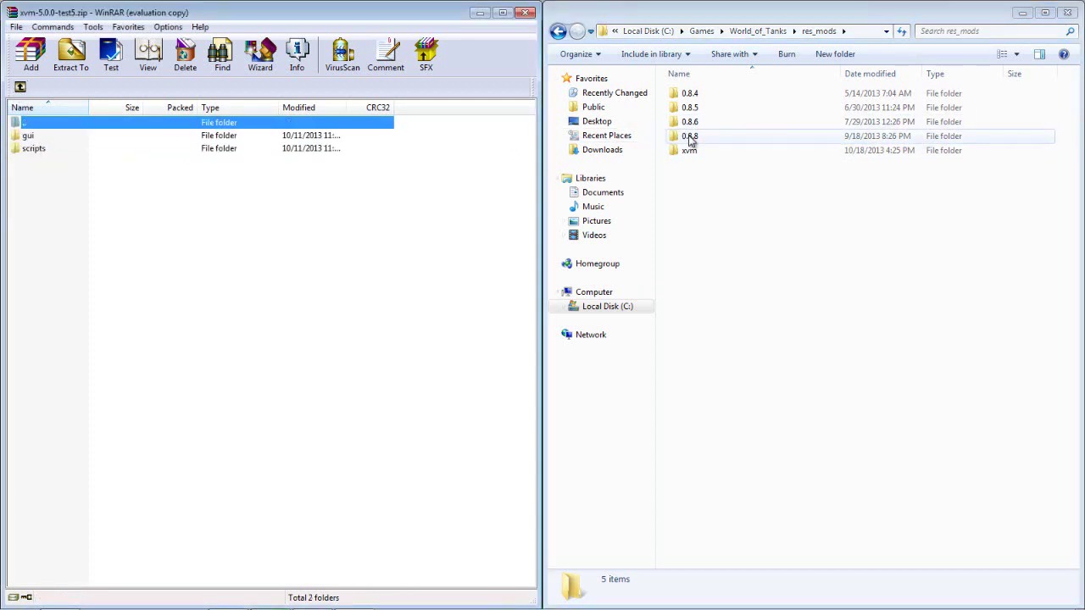
pyautogui.doubleClick(689, 136)
pyautogui.moveTo(37, 179); pyautogui.dragTo(47, 134)
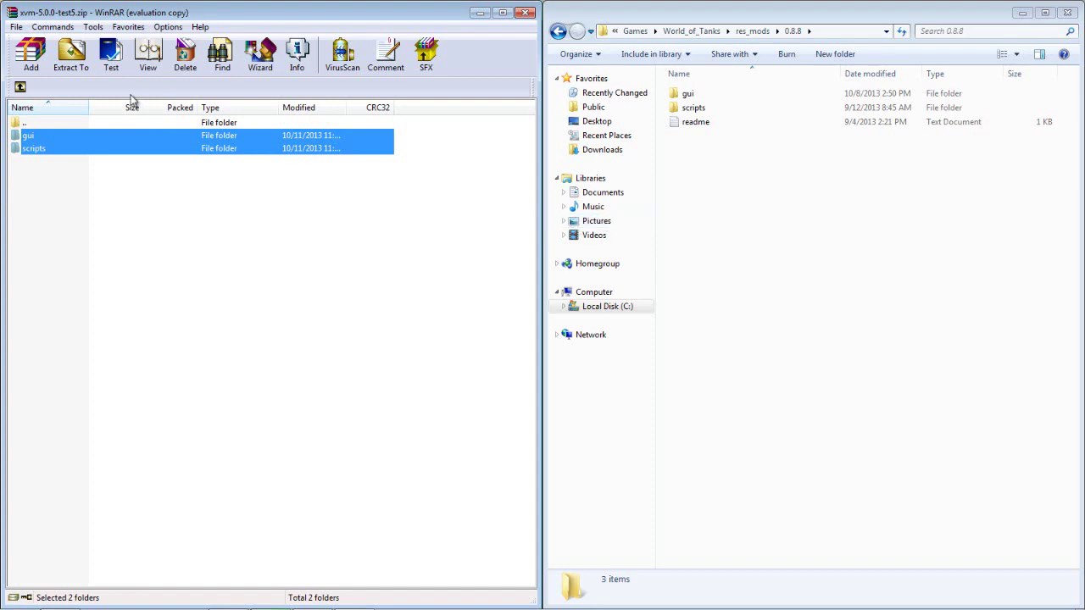
pyautogui.click(525, 14)
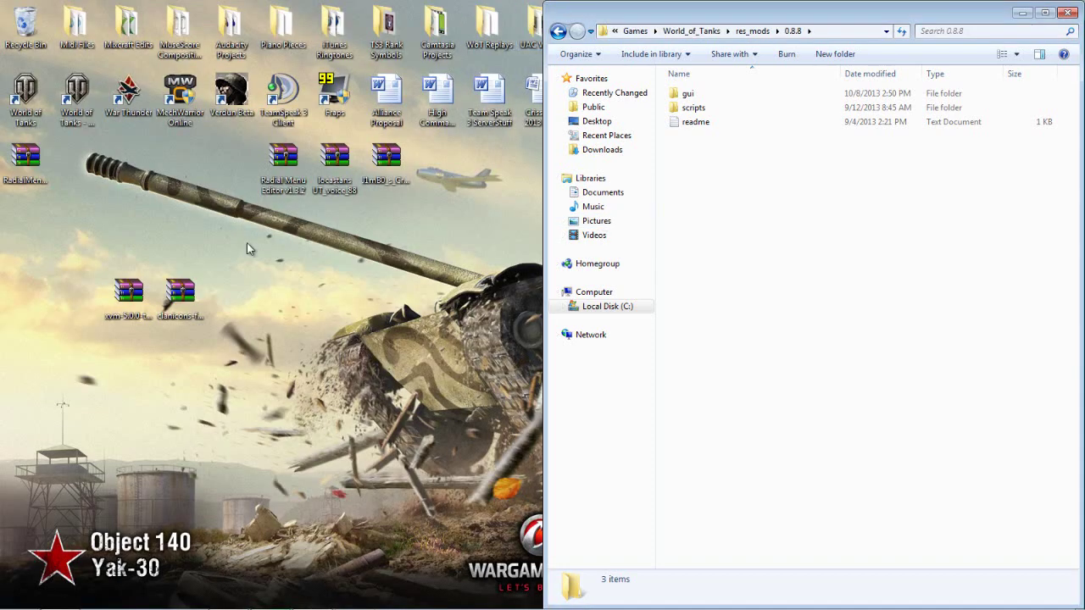
# - Inspect the clanicons-full-us-20130906 archive down to its res_mods\xvm folder alongside the game's res_mods folder, and close the archive
pyautogui.doubleClick(183, 298)
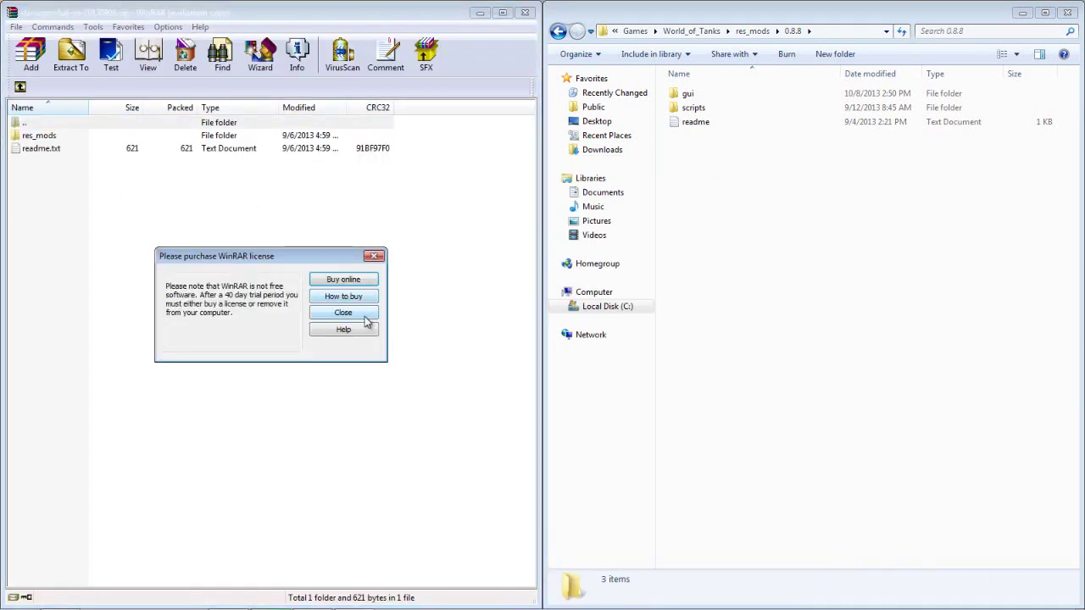
pyautogui.click(365, 315)
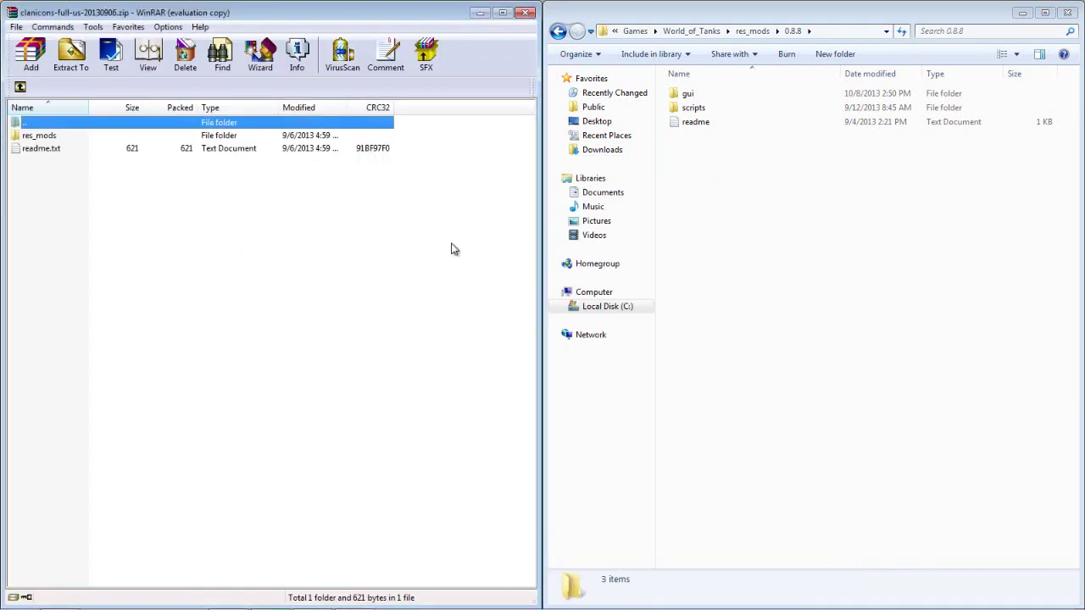
pyautogui.doubleClick(39, 137)
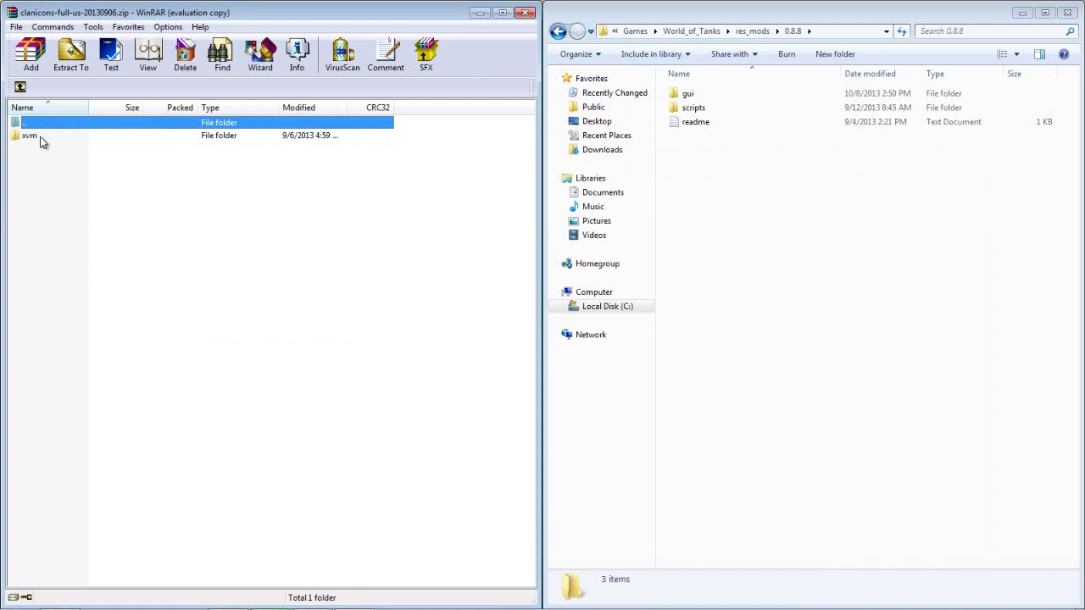
pyautogui.click(558, 31)
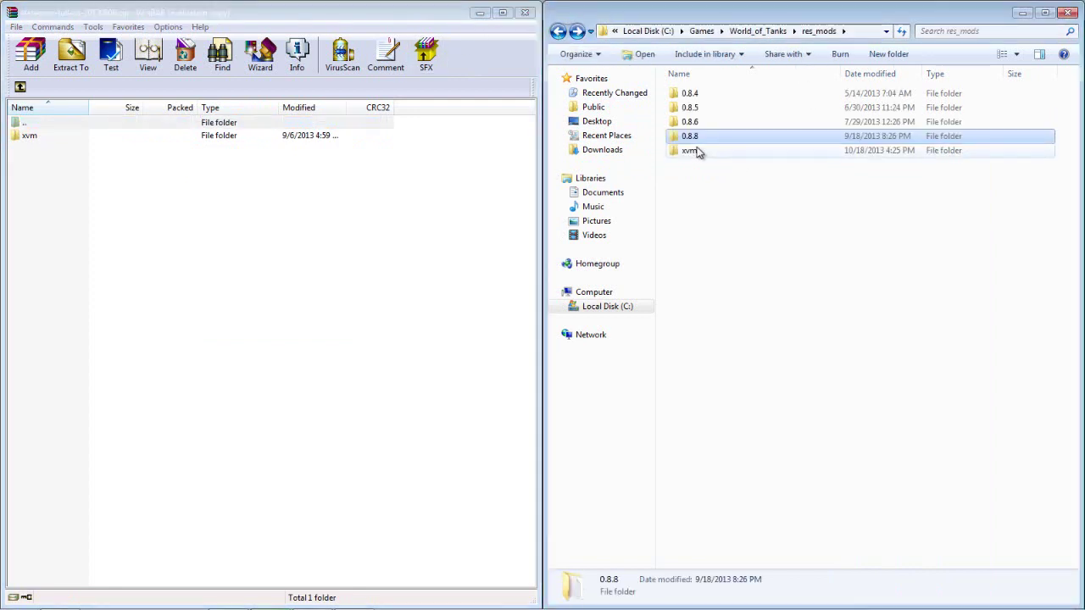
pyautogui.doubleClick(34, 139)
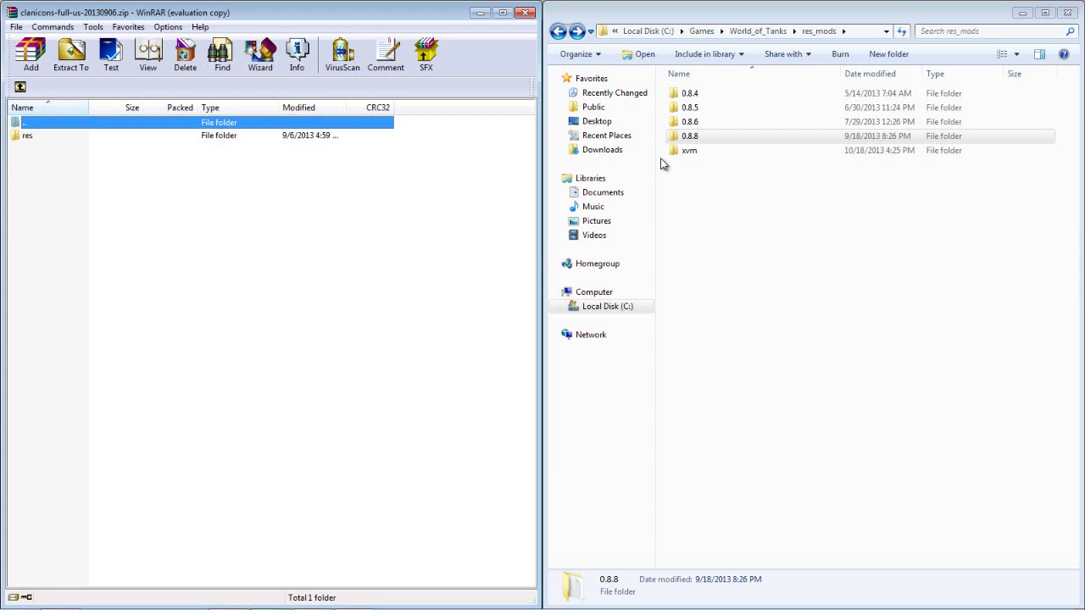
pyautogui.click(527, 14)
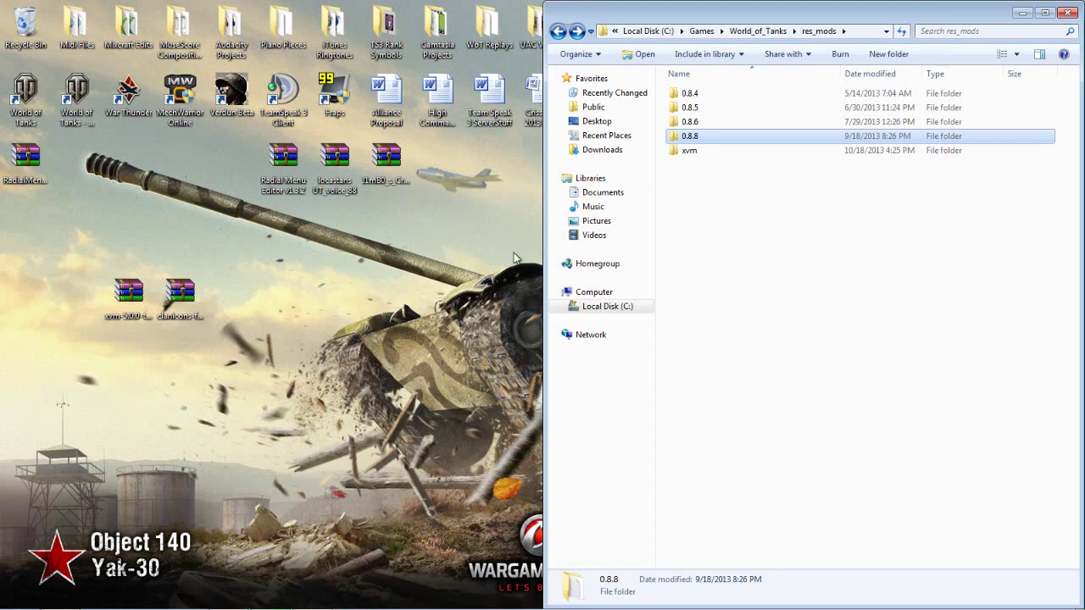
# - Switch to Firefox and bring up the XVM.xc Configuration Editor's common settings
pyautogui.moveTo(68, 607)
pyautogui.click(59, 597)
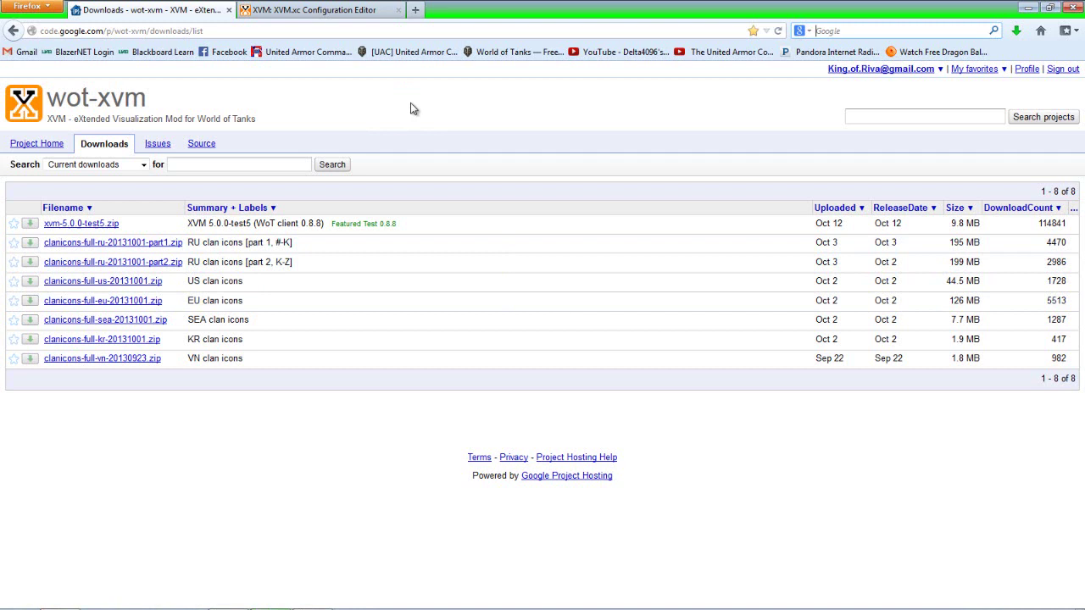
pyautogui.click(313, 13)
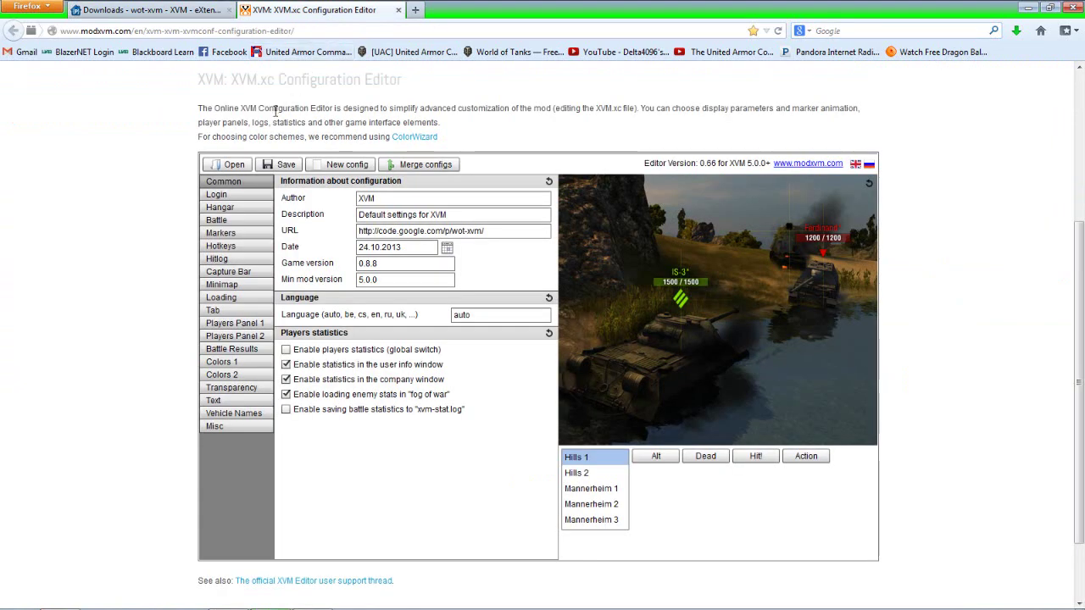
pyautogui.scroll(-2, 147, 155)
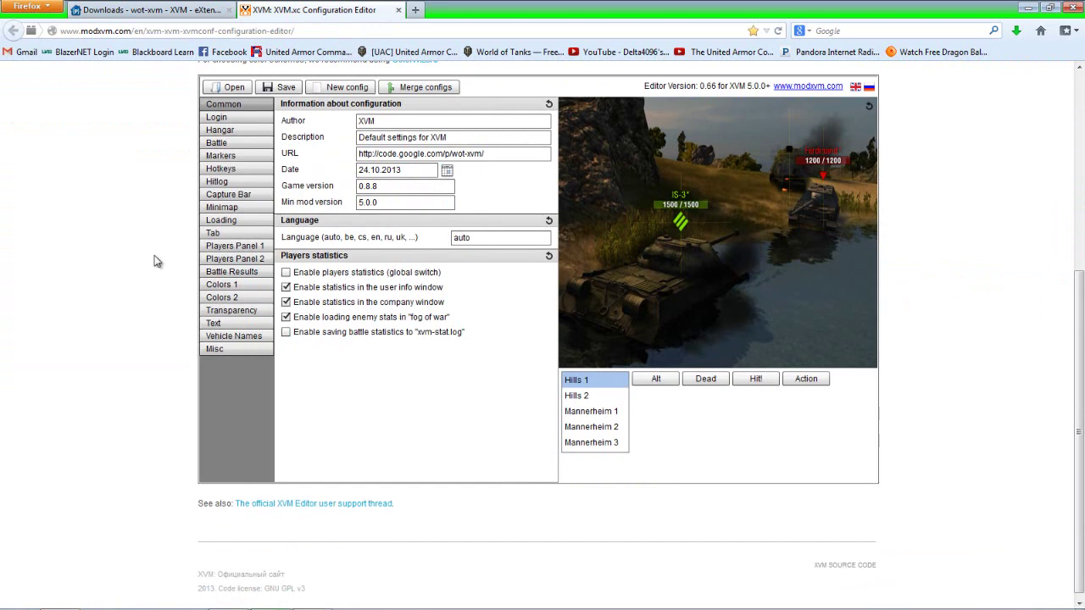
# - Enter the author's nickname in the configuration information and enable the players statistics global switch
pyautogui.doubleClick(403, 122)
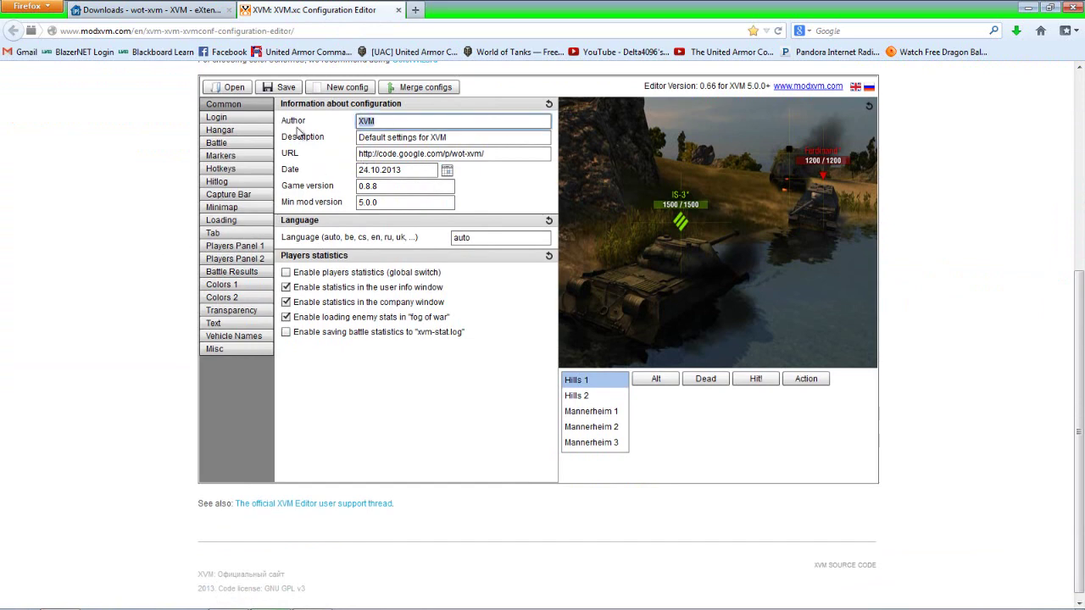
pyautogui.write('Delta4096')
pyautogui.click(286, 274)
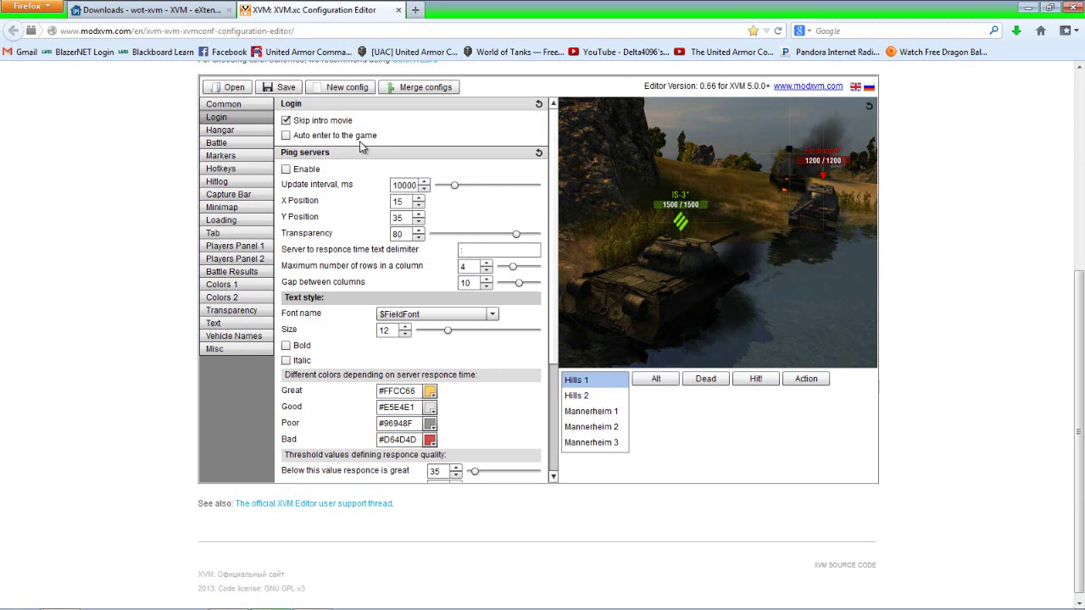
# - Enable server pinging in both the Login and Hangar settings
pyautogui.click(287, 169)
pyautogui.click(250, 134)
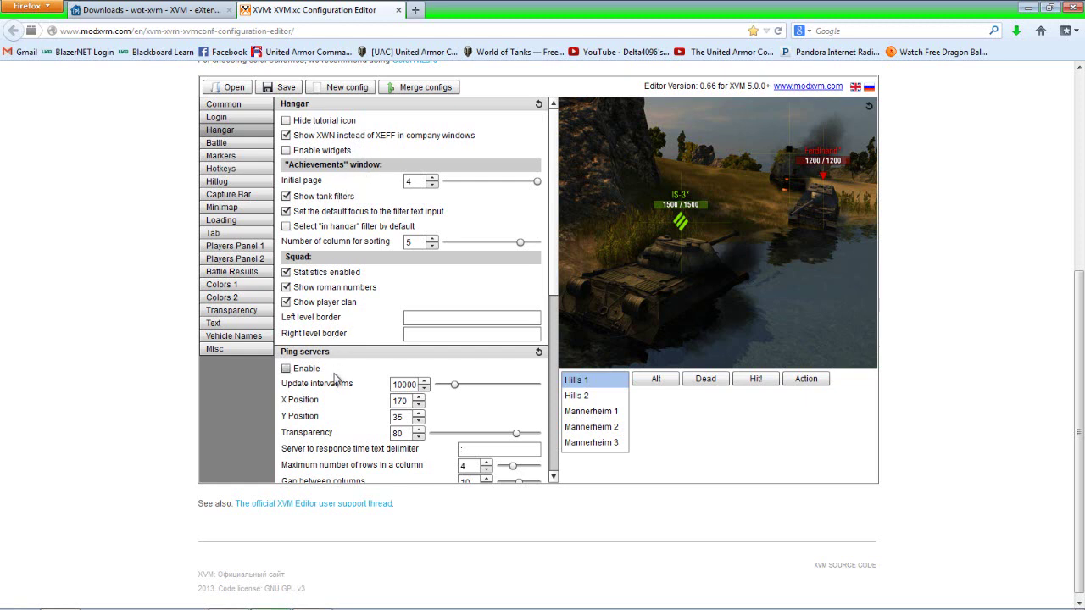
pyautogui.click(286, 369)
# - Clear the clock format in the Battle common settings
pyautogui.click(265, 144)
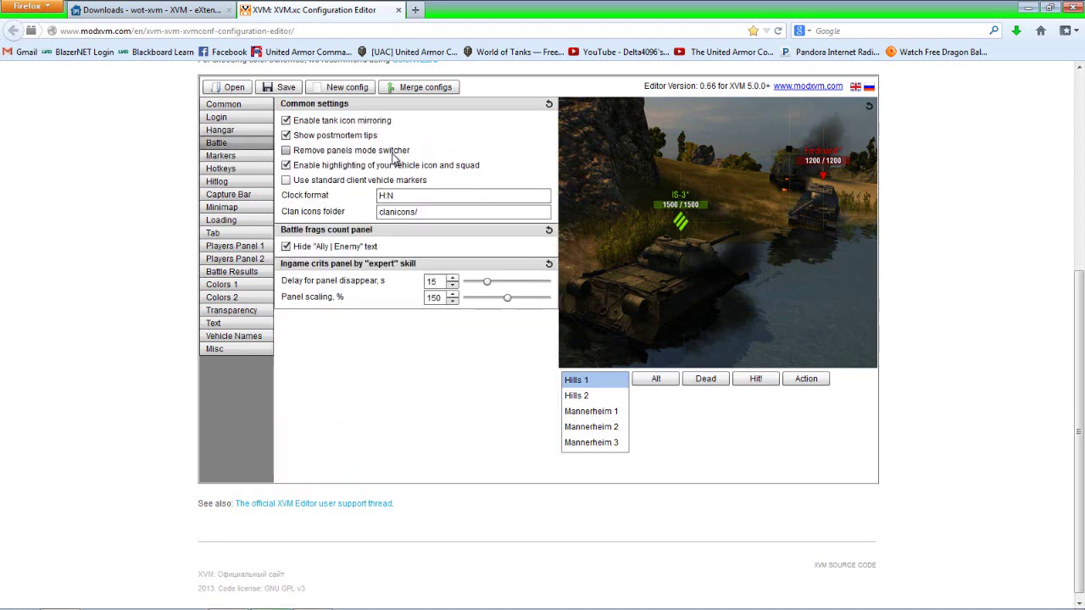
pyautogui.click(411, 195)
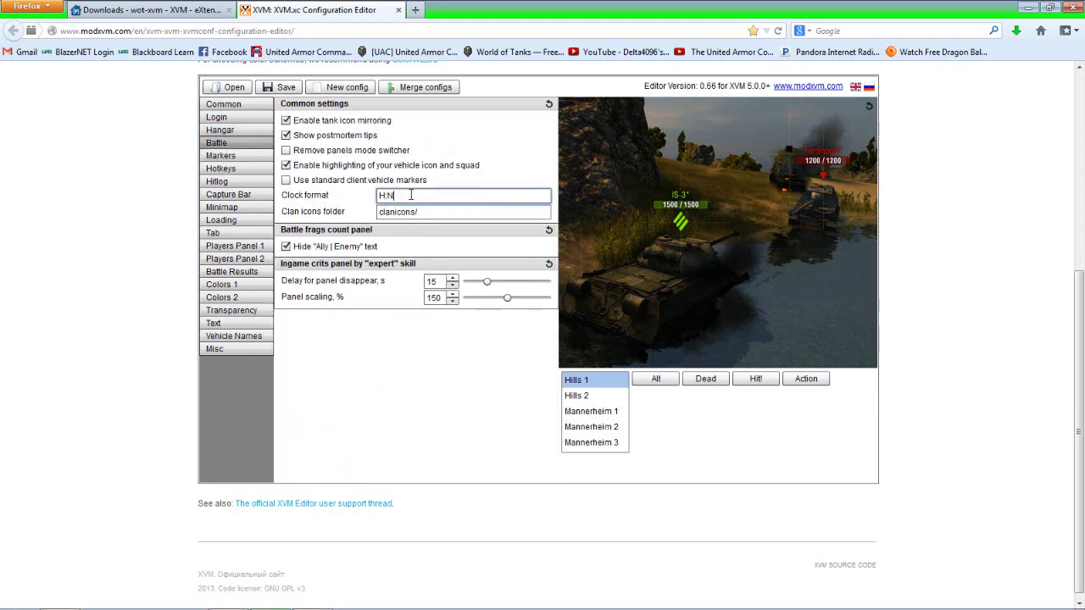
pyautogui.press('BackSpace')
pyautogui.press('BackSpace')
pyautogui.press('BackSpace')
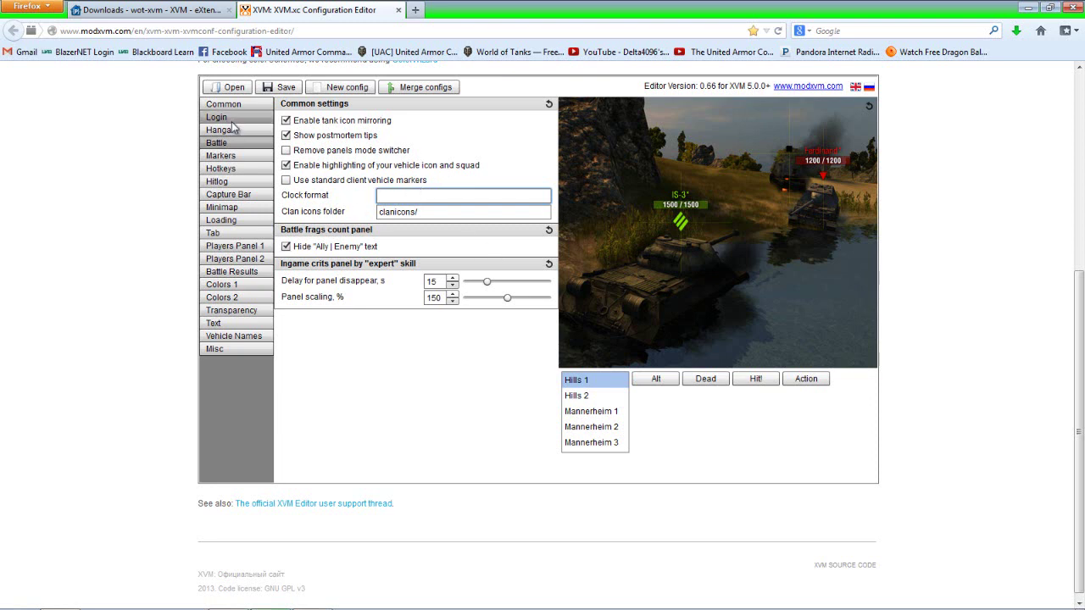
# - Make the clan icon visible on normal markers for living allies and enemies
pyautogui.click(222, 156)
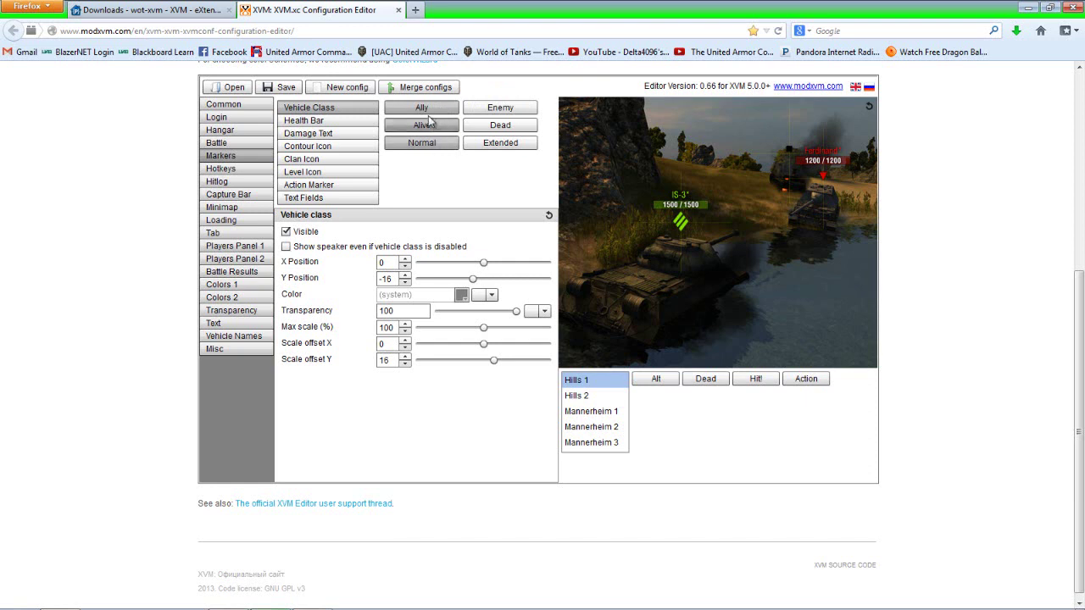
pyautogui.click(509, 111)
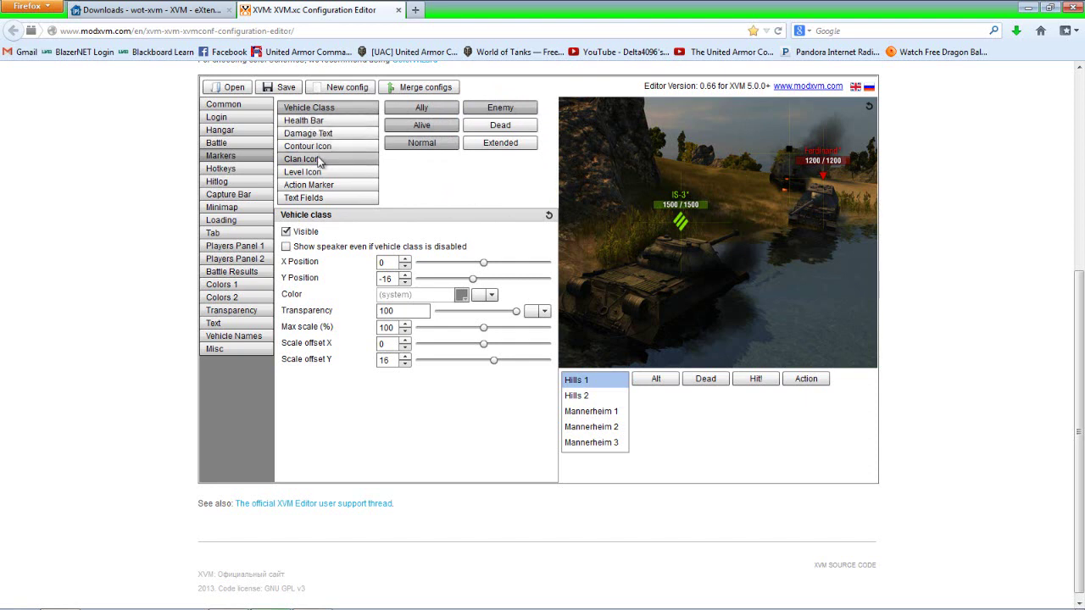
pyautogui.click(319, 161)
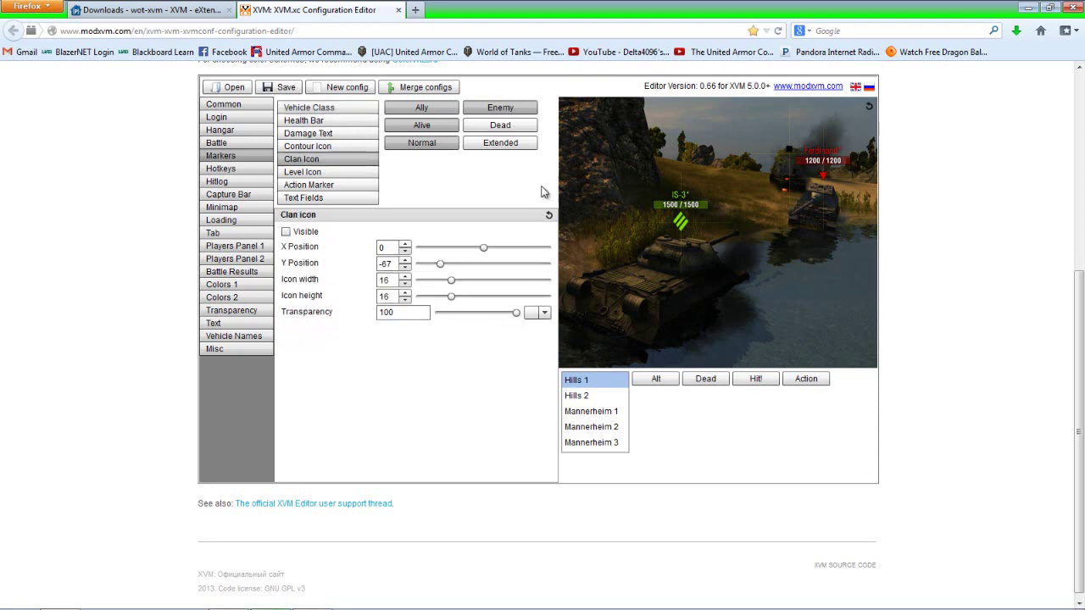
pyautogui.click(286, 233)
# - Set the Y position of the markers' Vehicle Name text field to -47
pyautogui.click(346, 197)
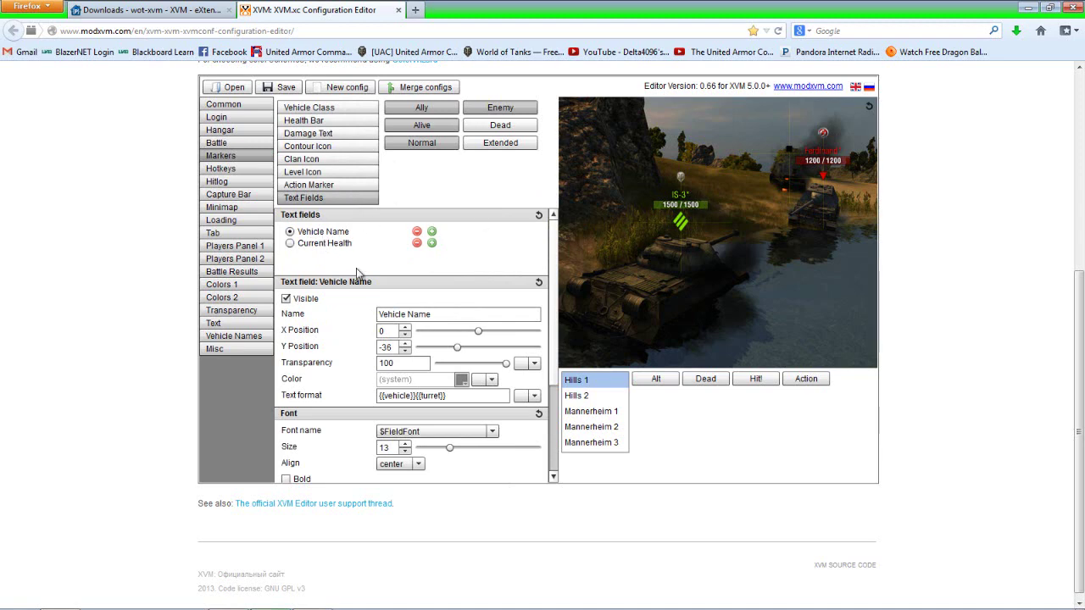
pyautogui.click(393, 347)
pyautogui.press('BackSpace')
pyautogui.press('BackSpace')
pyautogui.write('47')
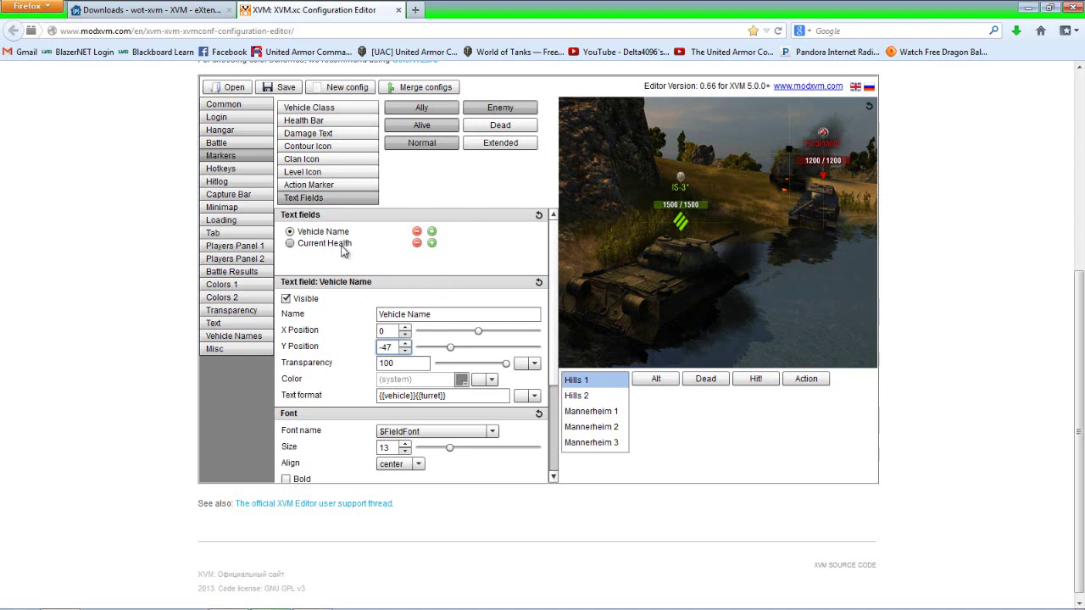
# - Add a third text field to the markers and name it Player Name
pyautogui.click(431, 244)
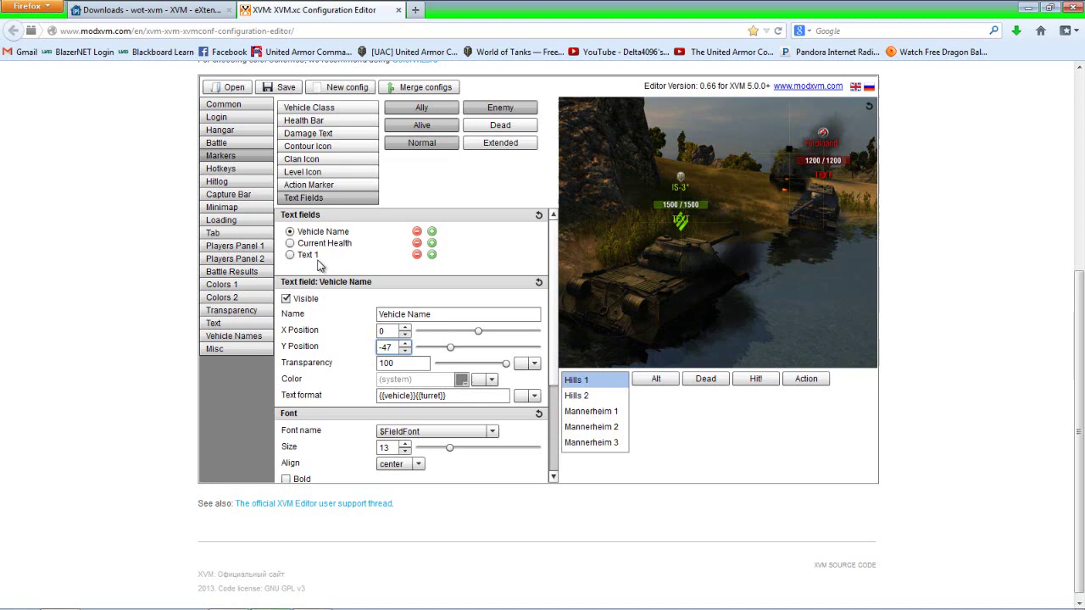
pyautogui.click(290, 256)
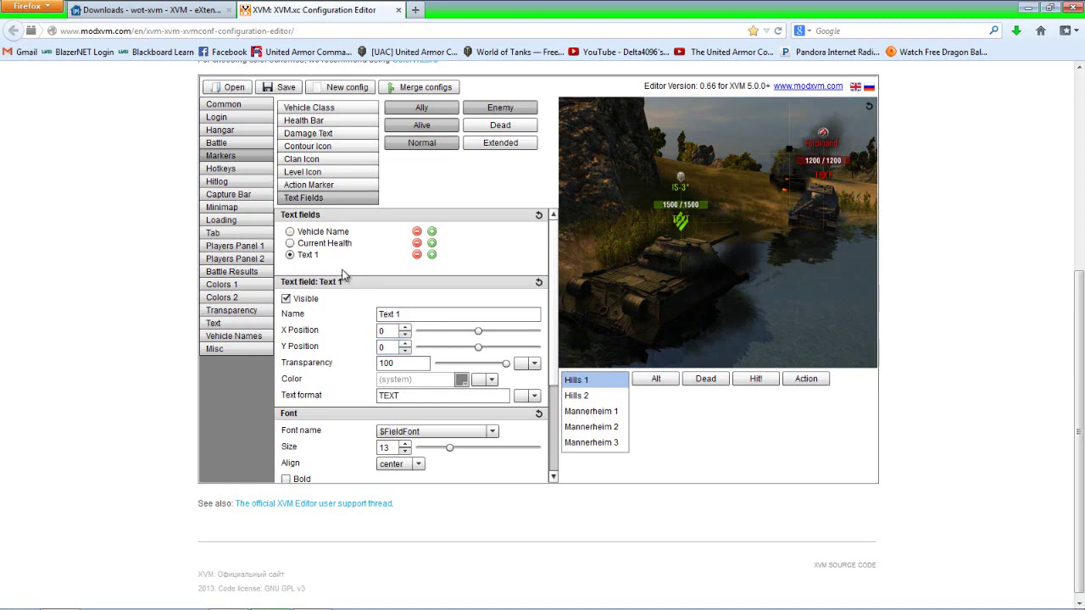
pyautogui.moveTo(407, 315); pyautogui.dragTo(382, 310)
pyautogui.write('P')
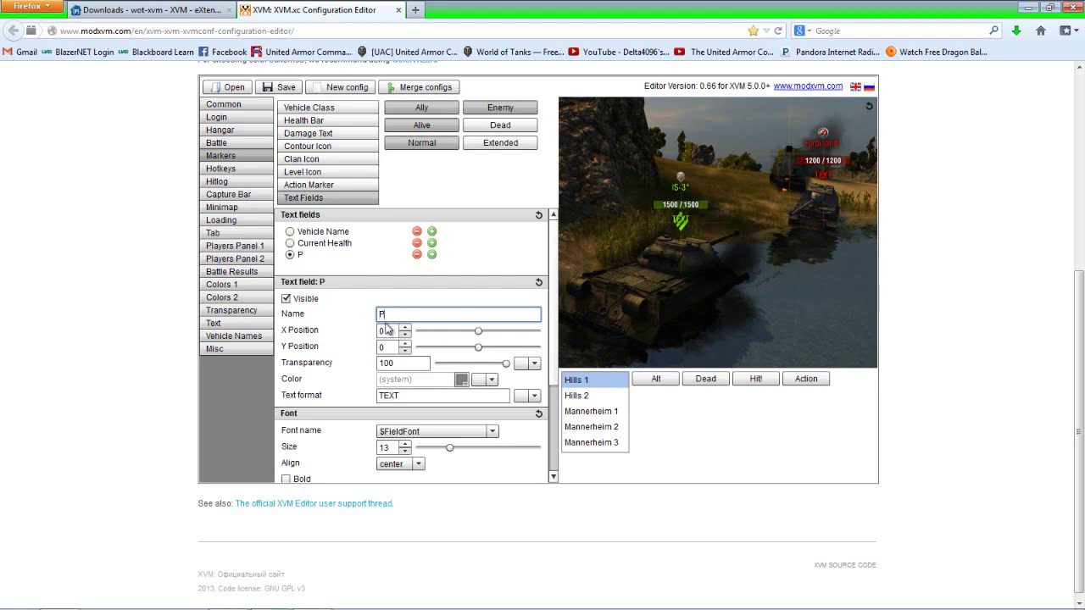
pyautogui.write('layer Name')
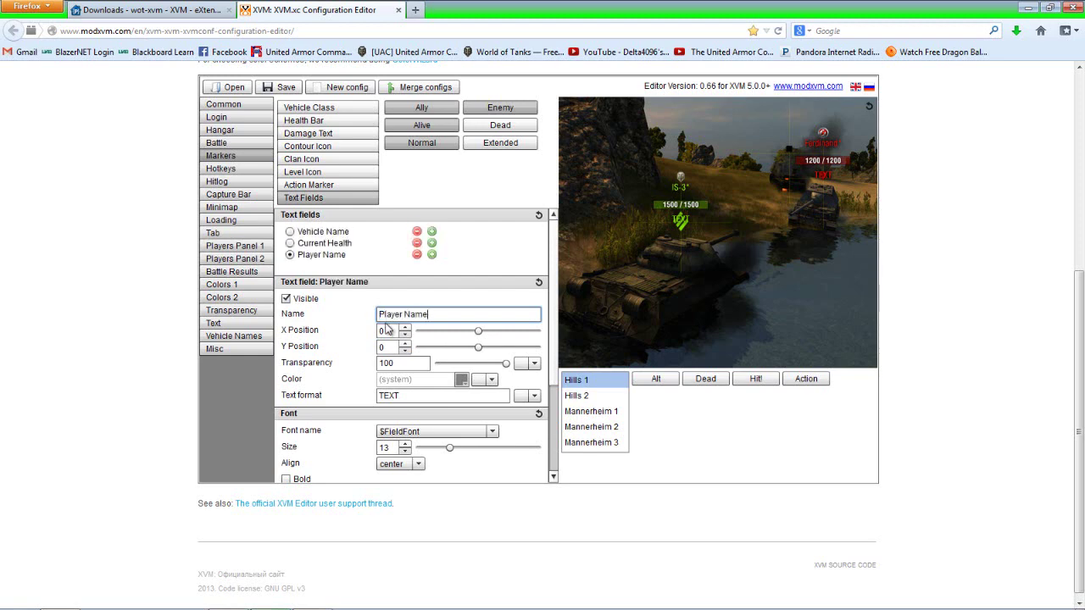
# - Set the Player Name text field's Y position to -35
pyautogui.click(395, 347)
pyautogui.press('BackSpace')
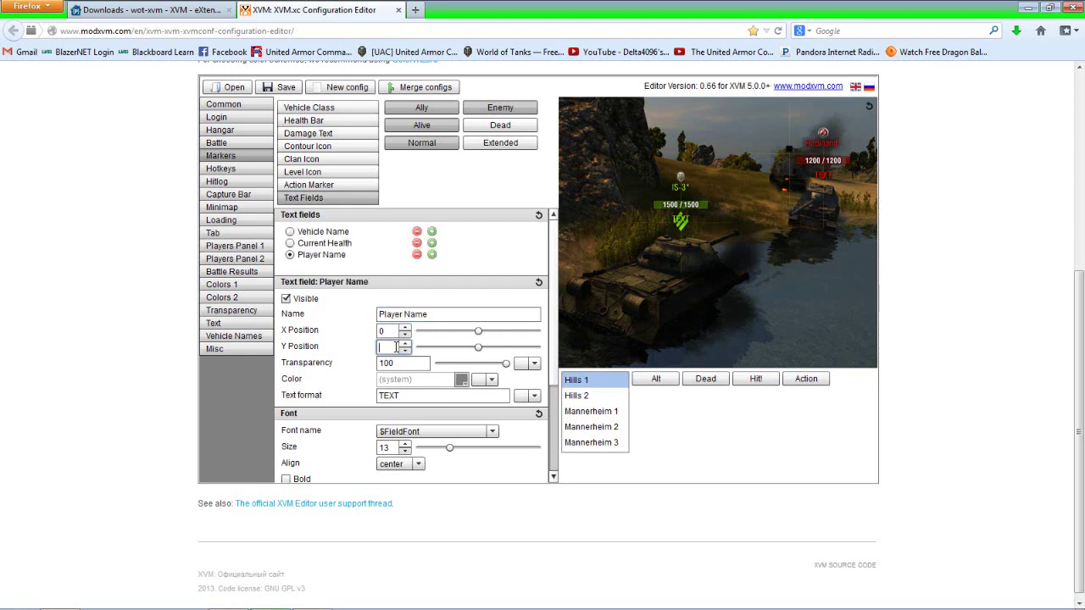
pyautogui.write('-35')
# - Replace the Player Name field's text format with the {{nick}} macro for player name with clan name
pyautogui.click(405, 396)
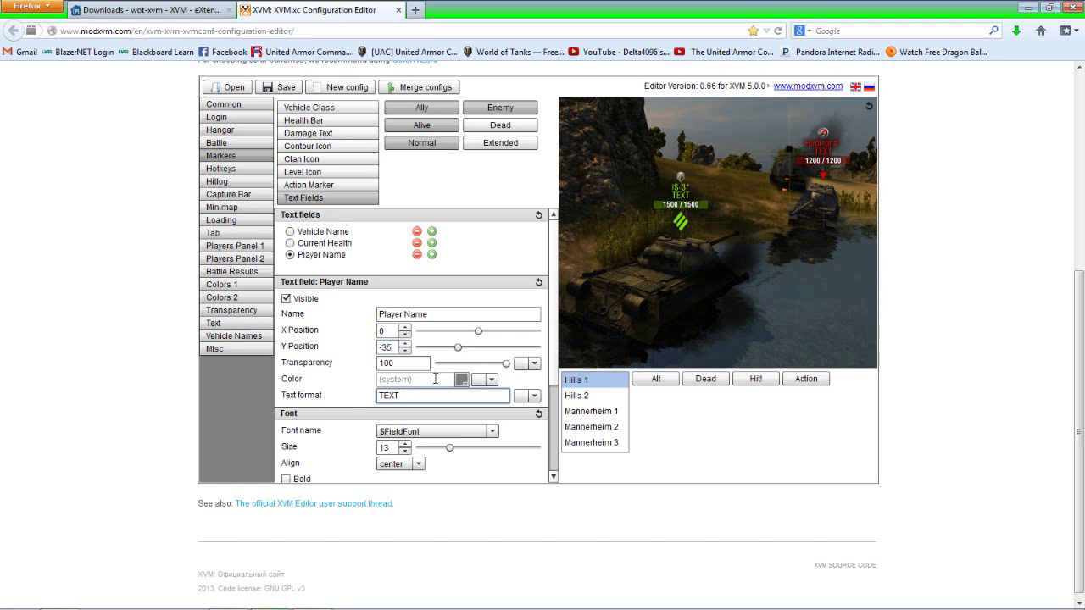
pyautogui.press('BackSpace')
pyautogui.press('BackSpace')
pyautogui.press('BackSpace')
pyautogui.press('BackSpace')
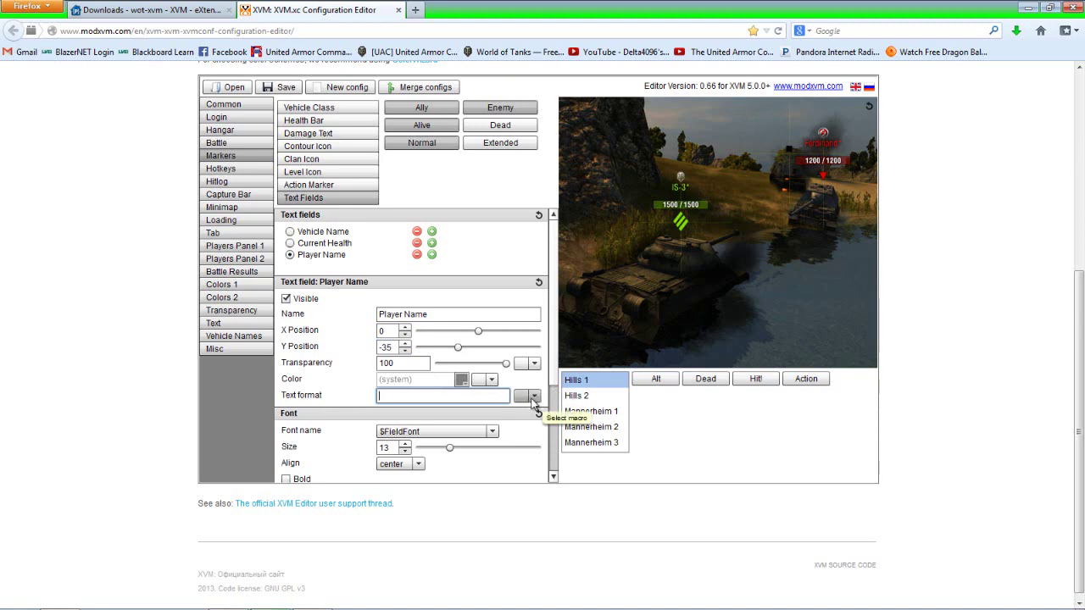
pyautogui.click(533, 399)
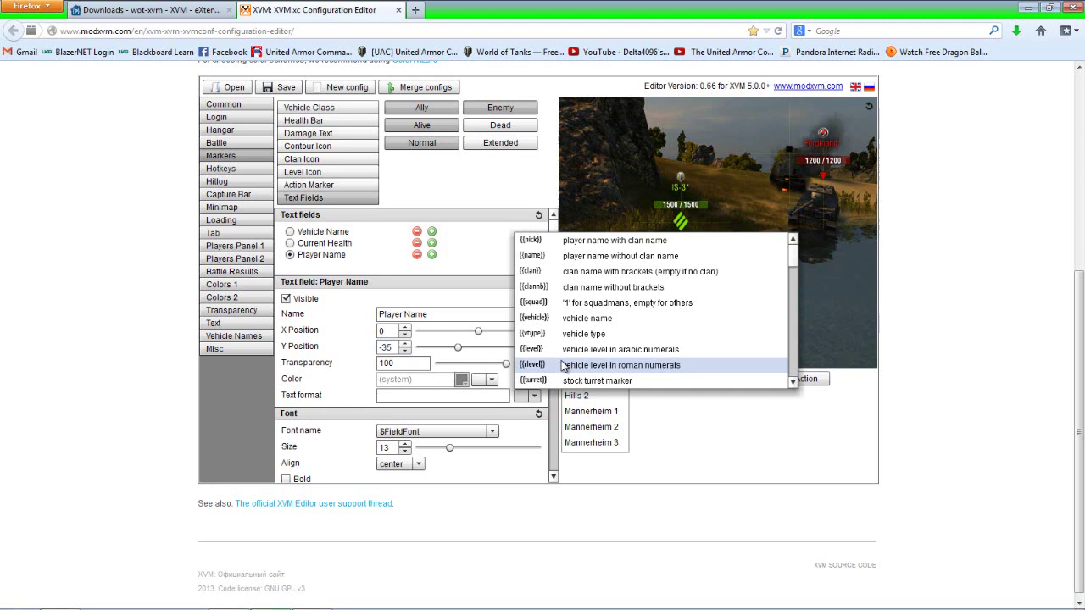
pyautogui.click(575, 243)
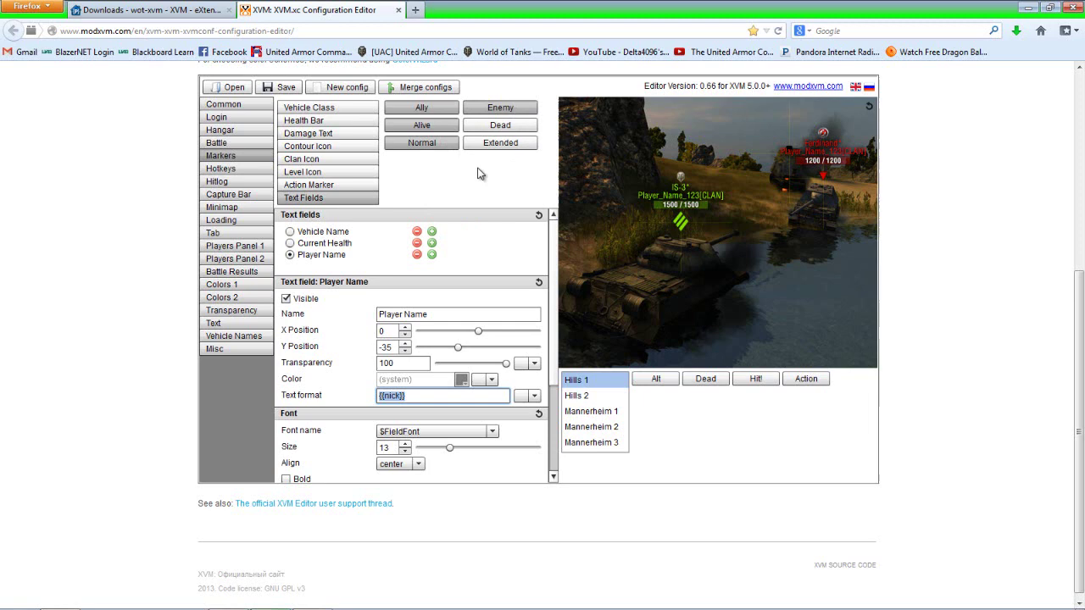
# - In the Minimap settings, turn off zoomed minimap centering and enable the maximum unit draw square, including for arty/SPG vehicles
pyautogui.click(241, 196)
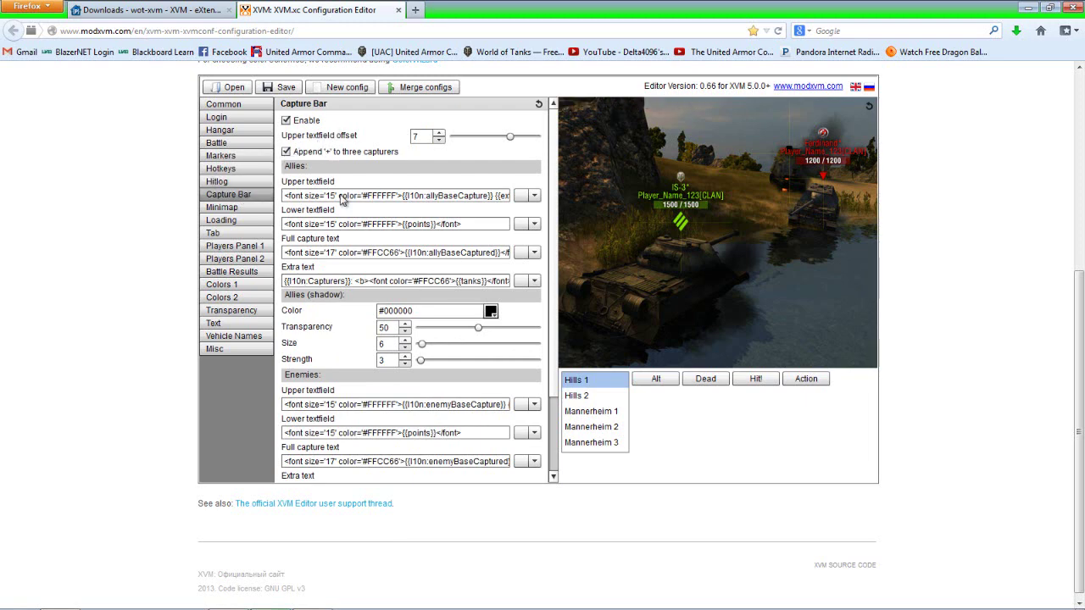
pyautogui.click(245, 209)
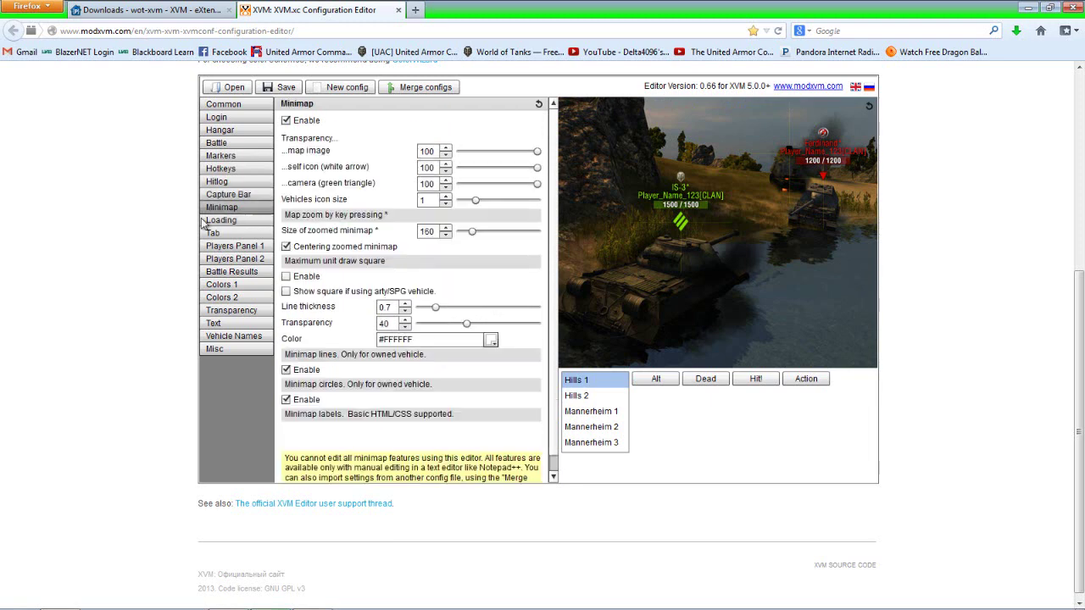
pyautogui.click(286, 247)
pyautogui.click(287, 276)
pyautogui.click(287, 291)
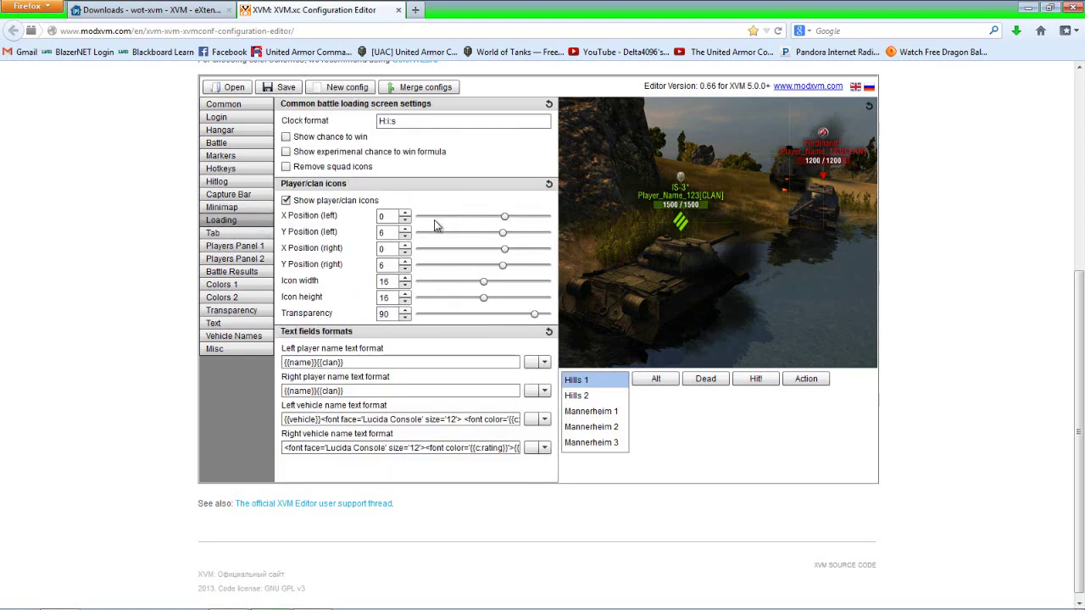
# - Enable chance to win for the loading screen and battle results, plus the enemy spotted status marker in the players panel
pyautogui.click(286, 138)
pyautogui.click(214, 238)
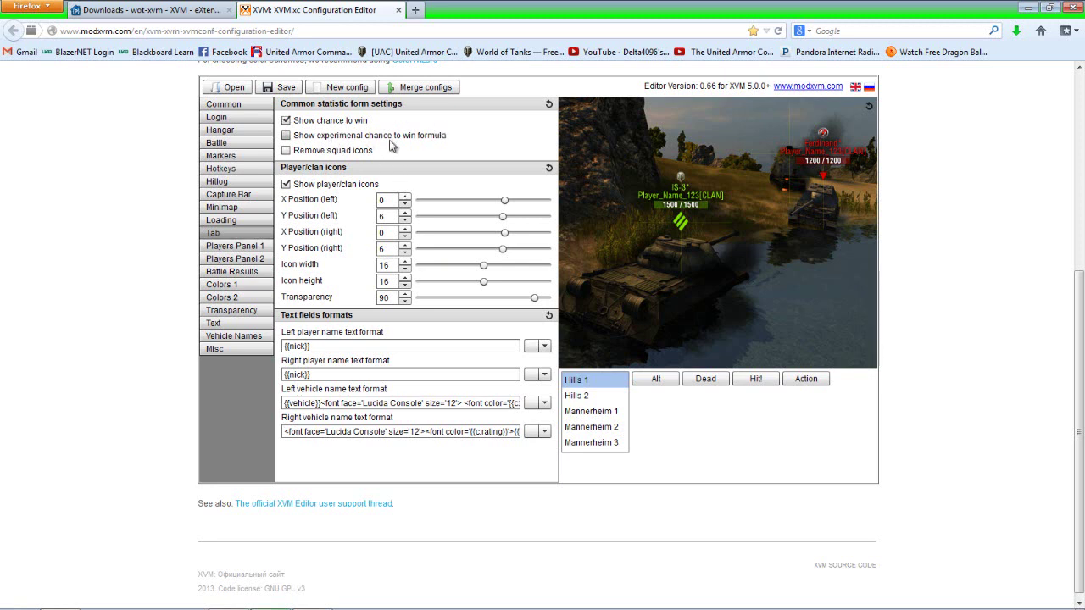
pyautogui.click(252, 247)
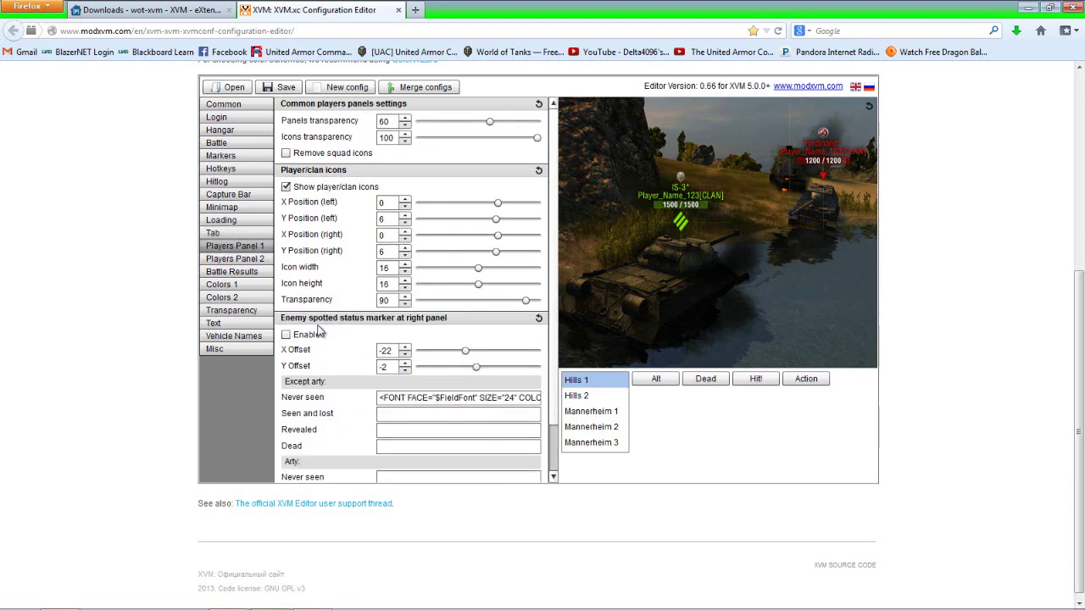
pyautogui.click(298, 338)
pyautogui.click(257, 273)
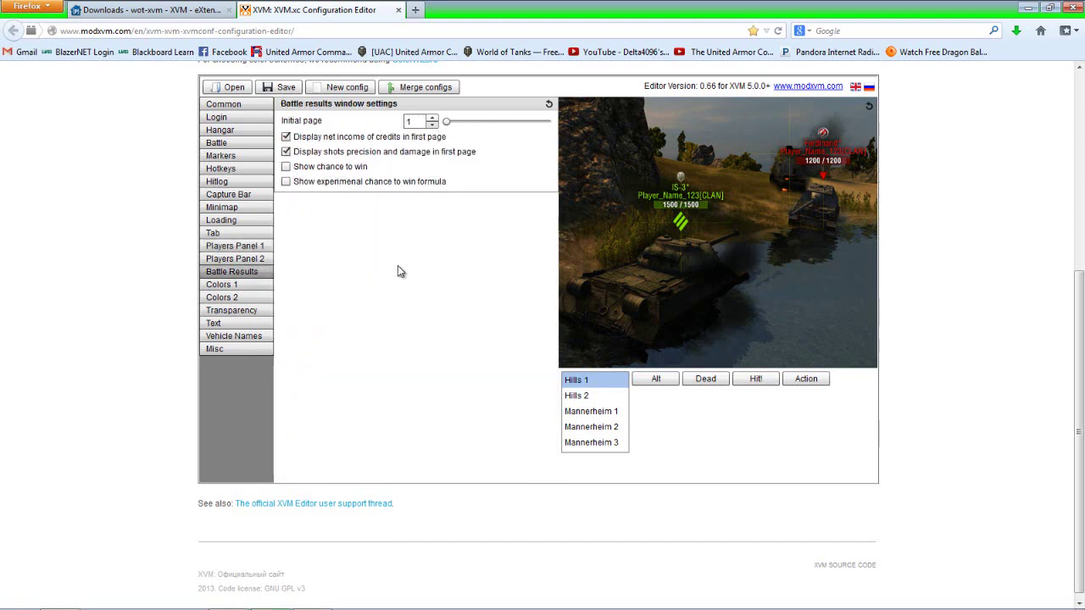
pyautogui.click(326, 169)
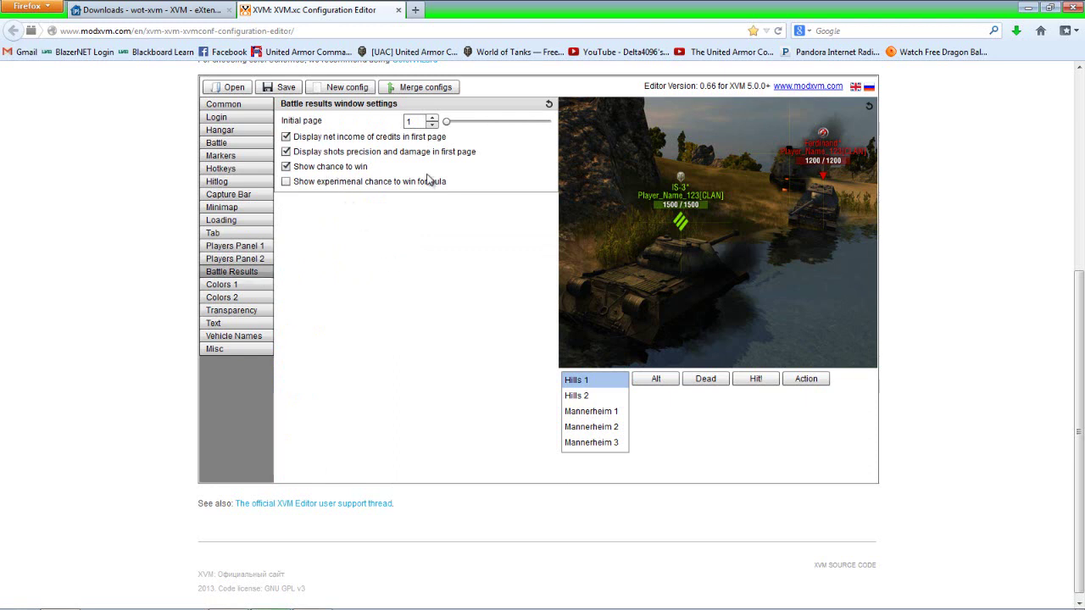
# - Turn off holding the key for the zoomed minimap in the hotkeys, and save the configuration to the desktop as xvm
pyautogui.click(265, 211)
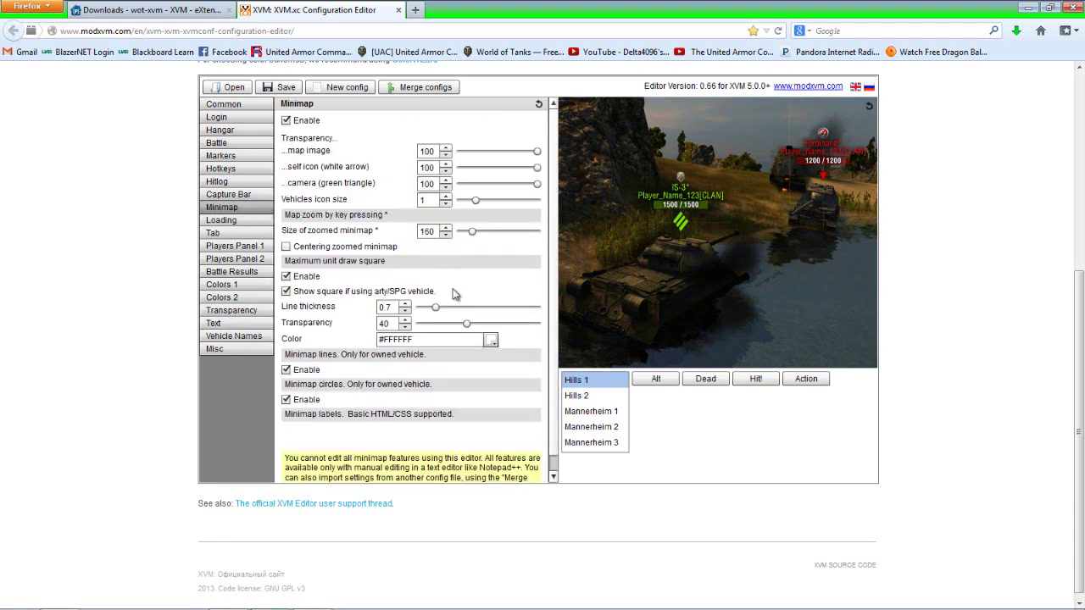
pyautogui.scroll(-2, 452, 293)
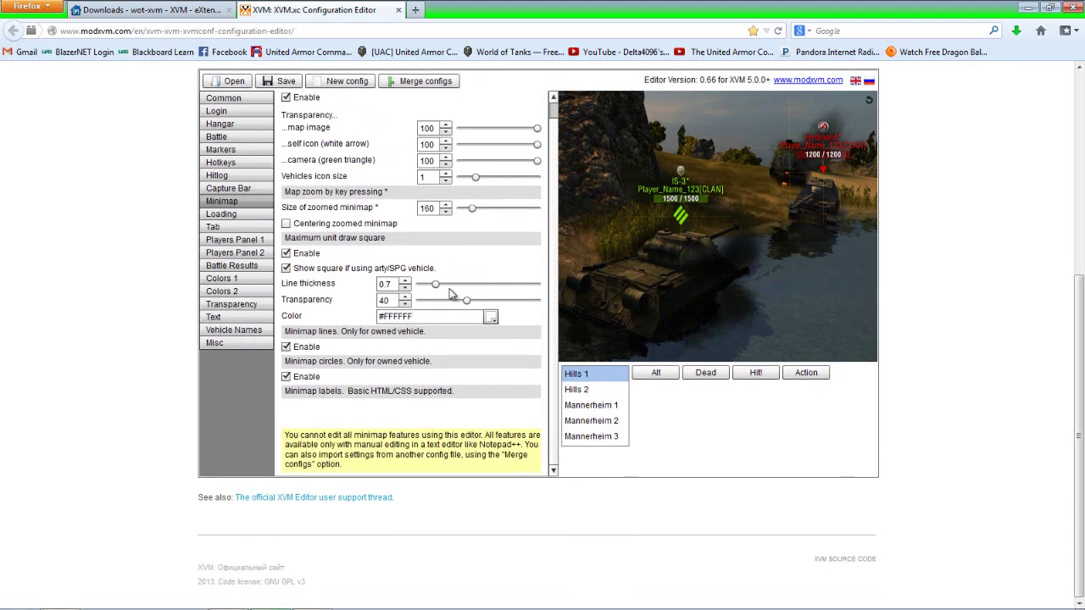
pyautogui.click(246, 163)
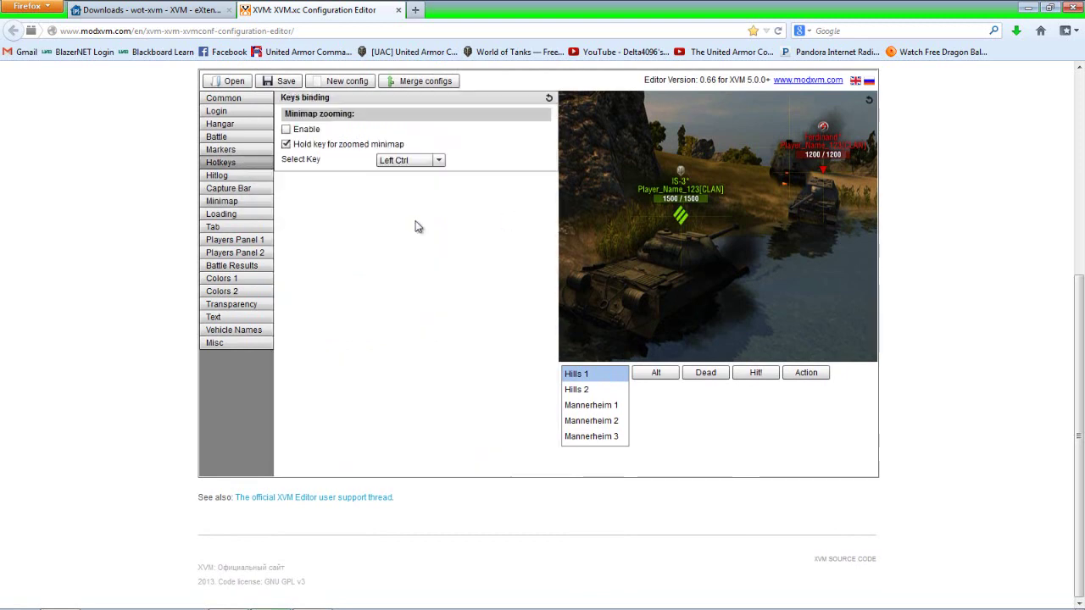
pyautogui.click(287, 146)
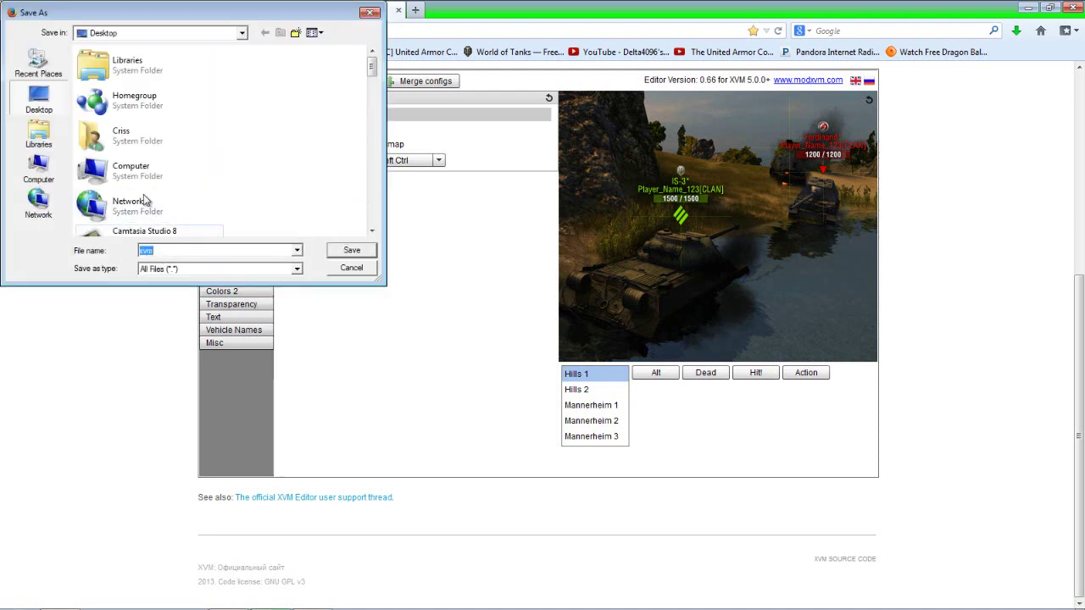
pyautogui.click(347, 251)
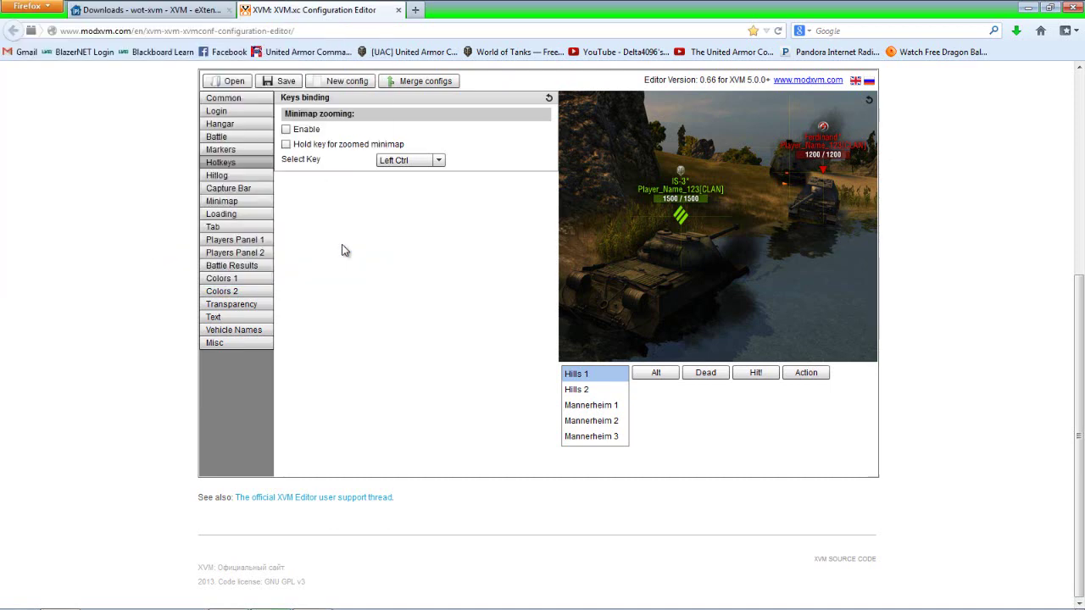
# - Minimize the browser, inspect the game's res_mods\xvm folder where xvm.xc belongs, and close the folder window
pyautogui.click(1028, 8)
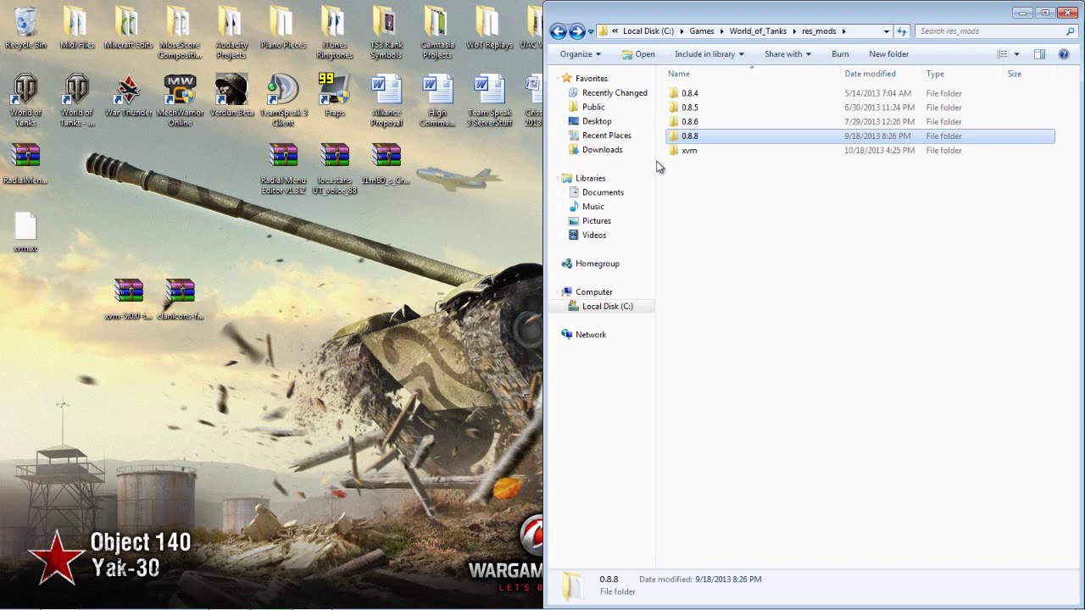
pyautogui.click(687, 153)
pyautogui.doubleClick(691, 158)
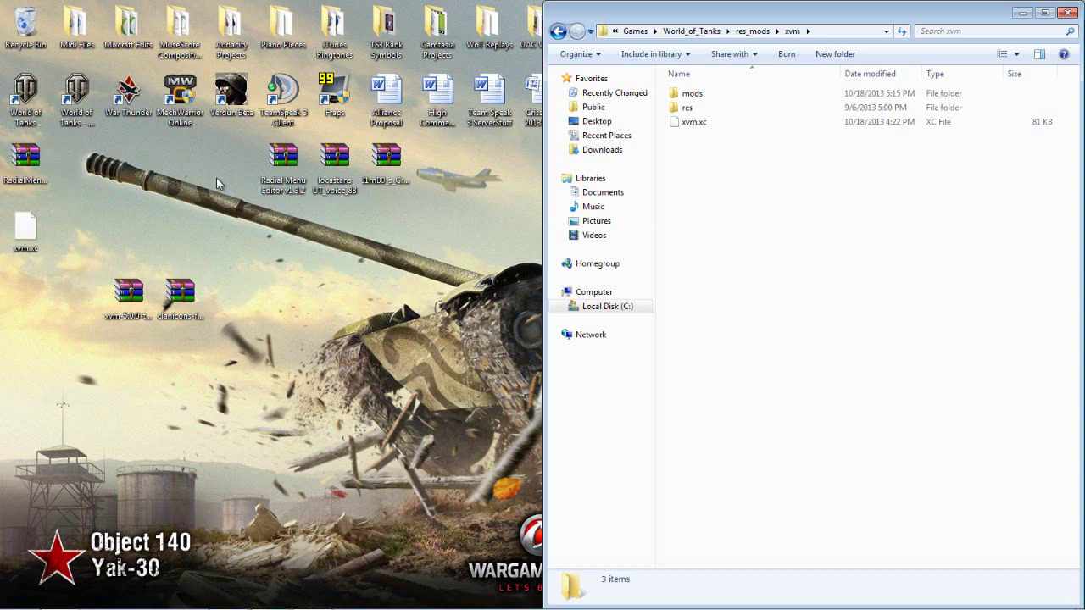
pyautogui.click(1067, 13)
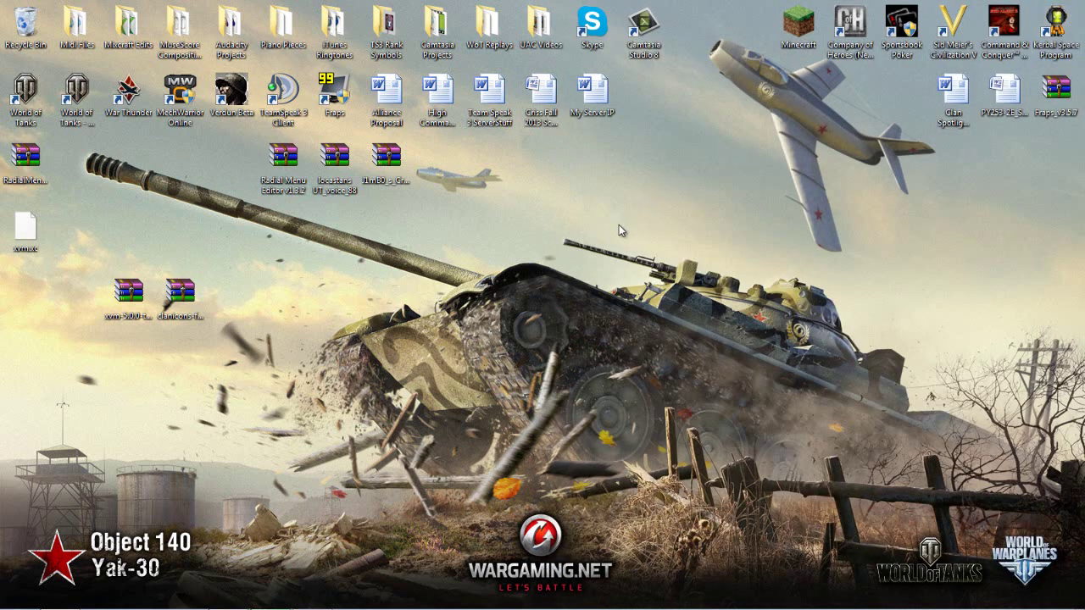